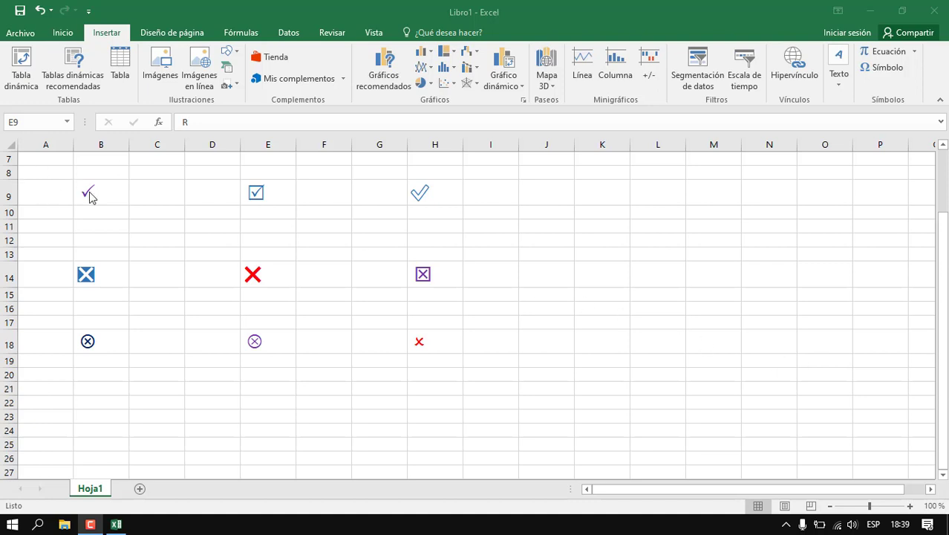
# Review the existing check marks in row 9 and X symbols in row 14
pyautogui.click(264, 194)
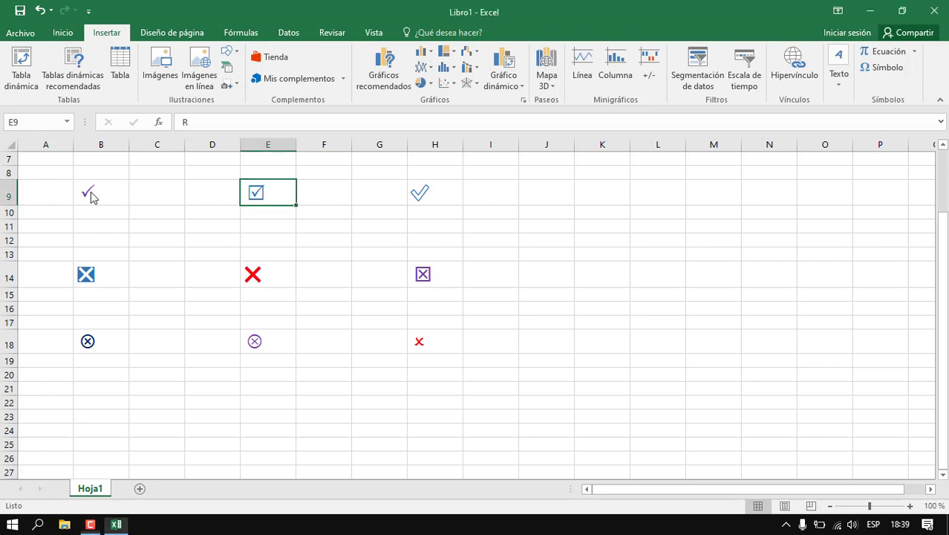
pyautogui.click(423, 199)
pyautogui.click(278, 198)
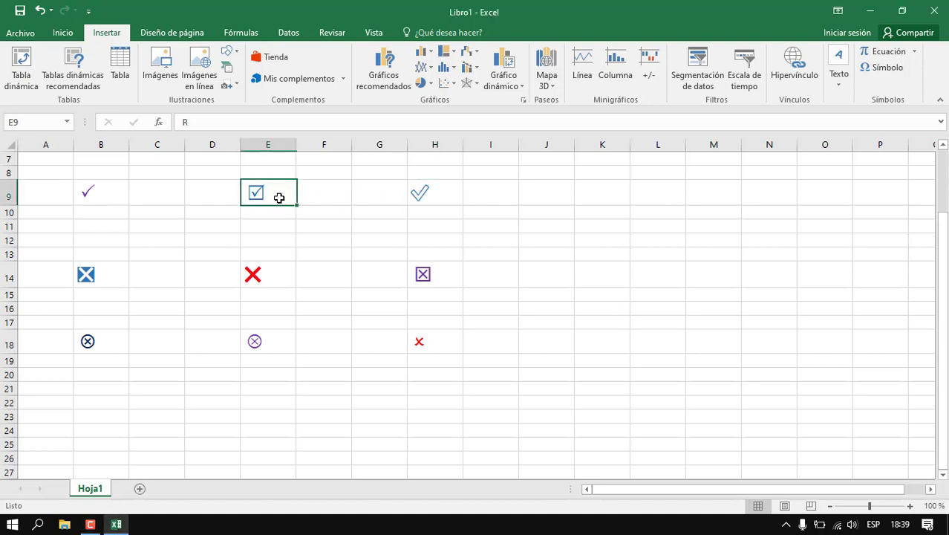
pyautogui.click(107, 285)
pyautogui.click(254, 273)
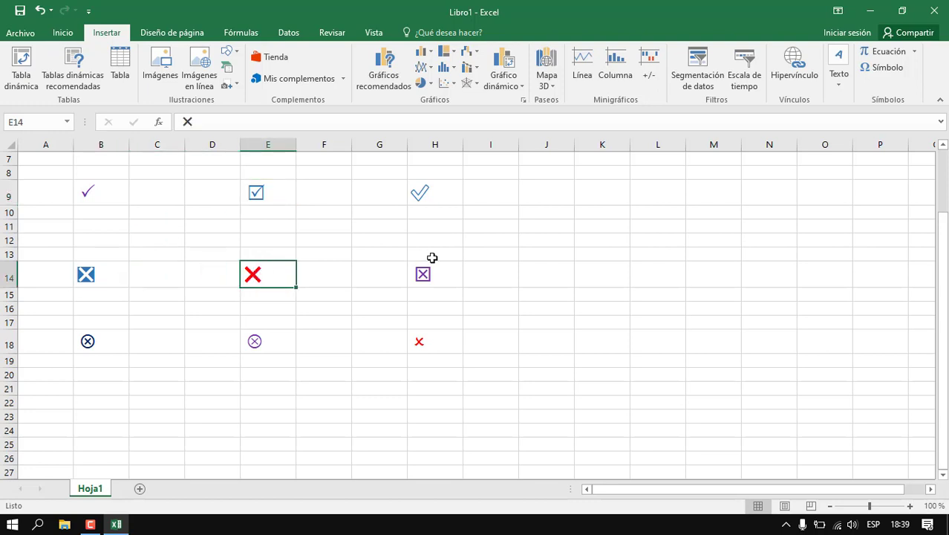
pyautogui.click(113, 193)
pyautogui.click(157, 193)
pyautogui.click(273, 194)
pyautogui.click(431, 190)
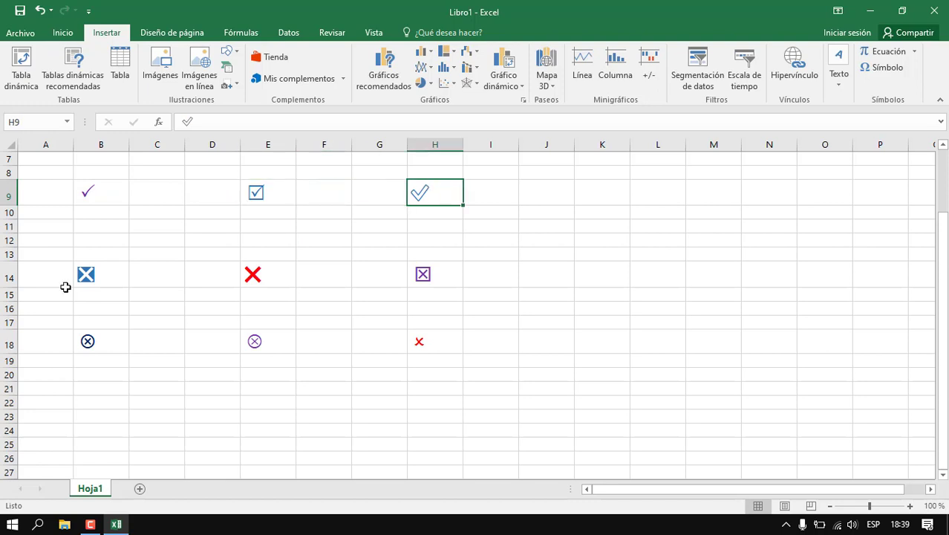
pyautogui.click(117, 276)
pyautogui.click(236, 286)
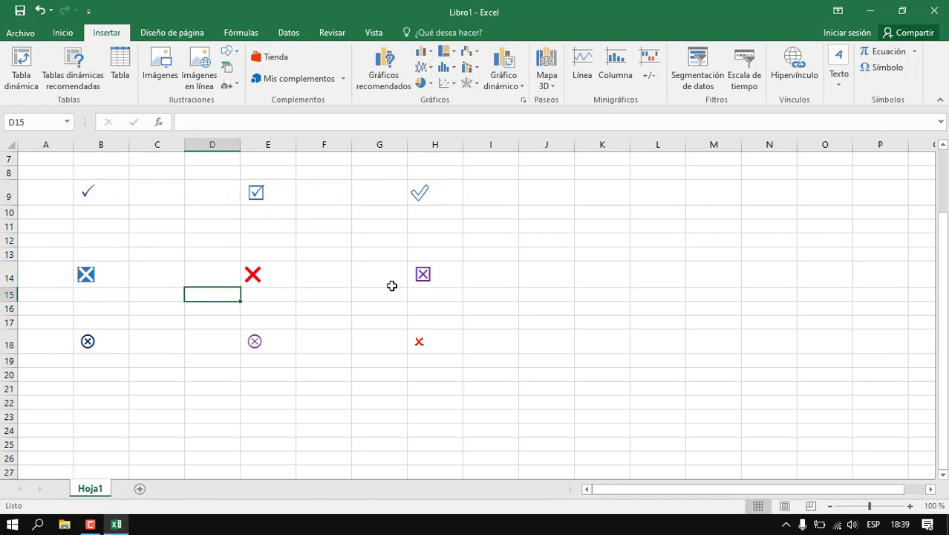
pyautogui.click(374, 269)
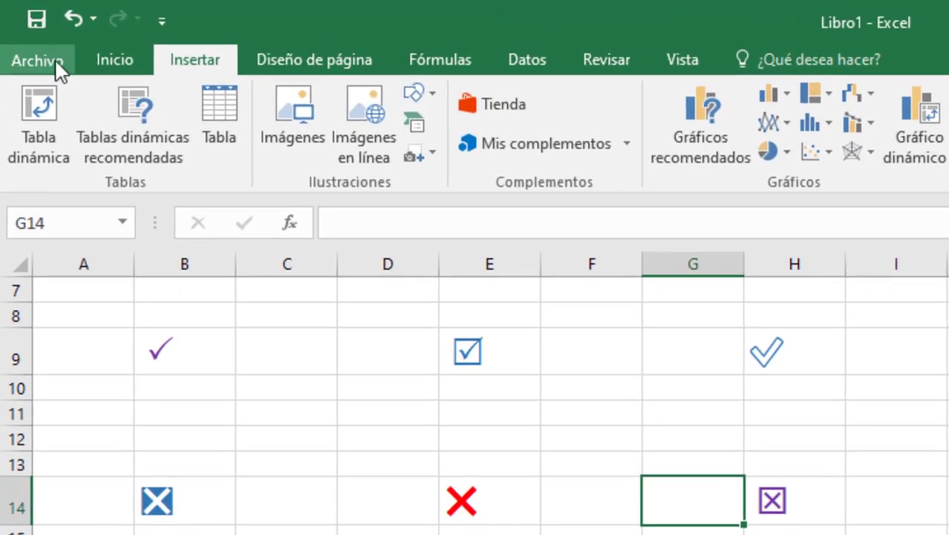
# Create a new blank workbook from Archivo > Nuevo > Libro en blanco
pyautogui.click(21, 34)
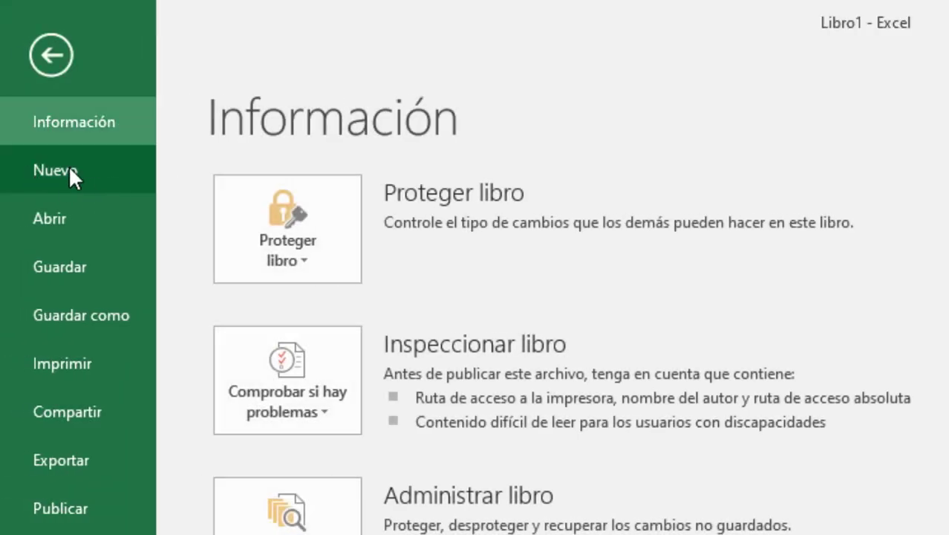
pyautogui.click(79, 169)
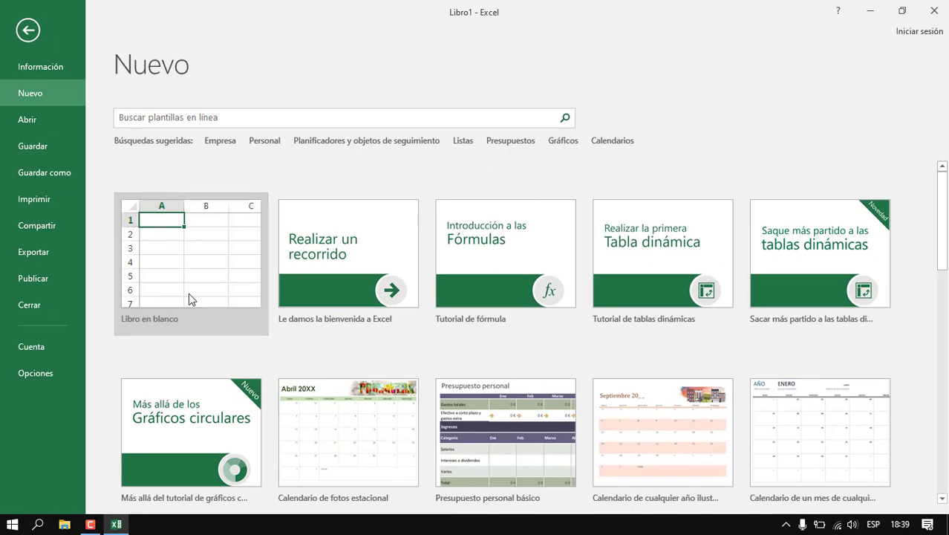
pyautogui.click(189, 293)
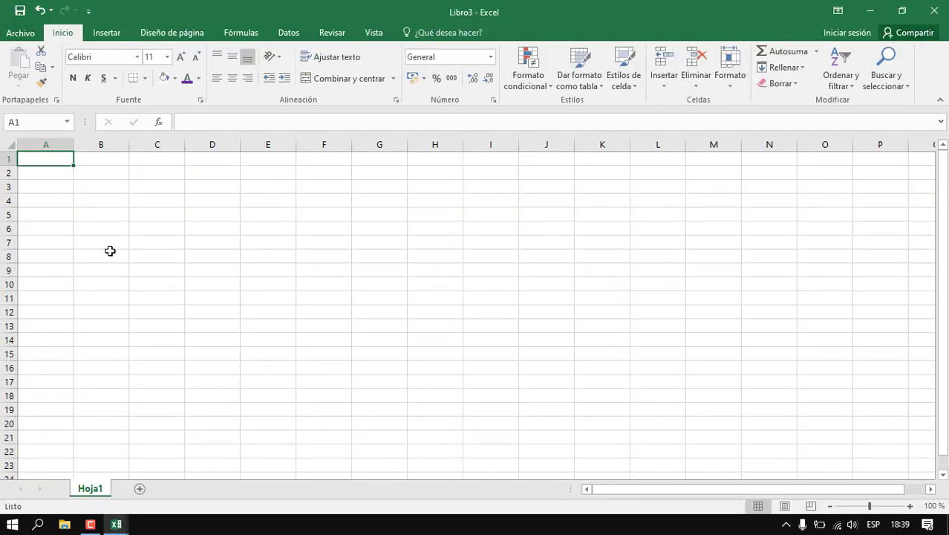
# Select cell B4 and bring up the Windows emoji panel
pyautogui.press('Down')
pyautogui.press('Down')
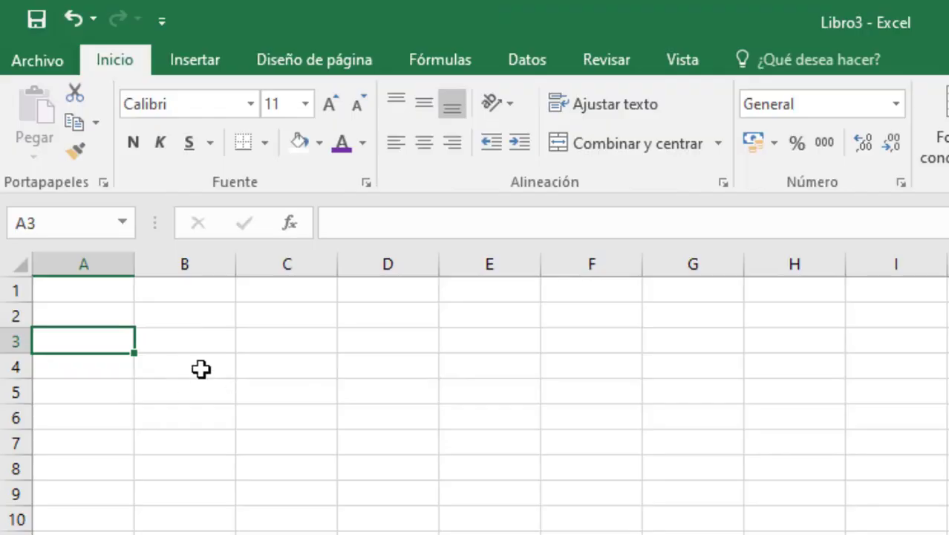
pyautogui.click(110, 202)
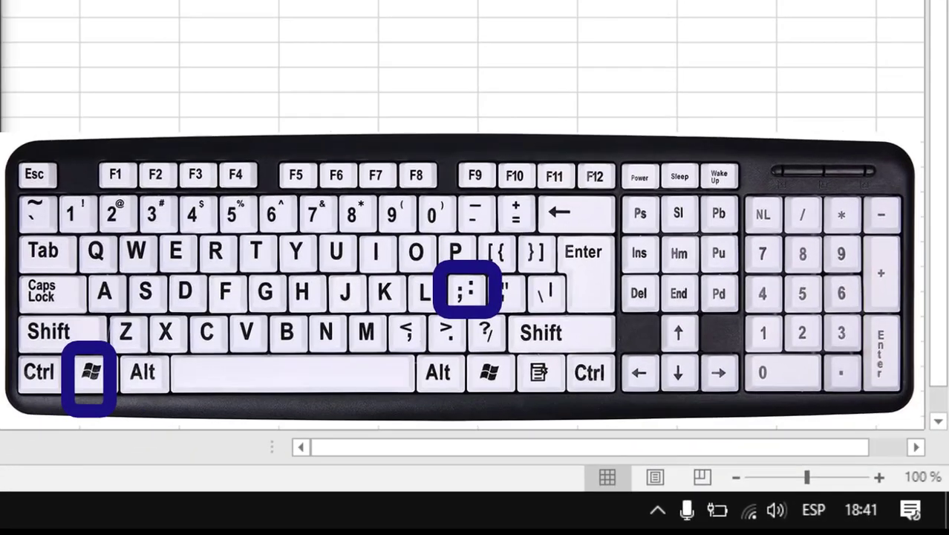
pyautogui.press('super+semicolon')
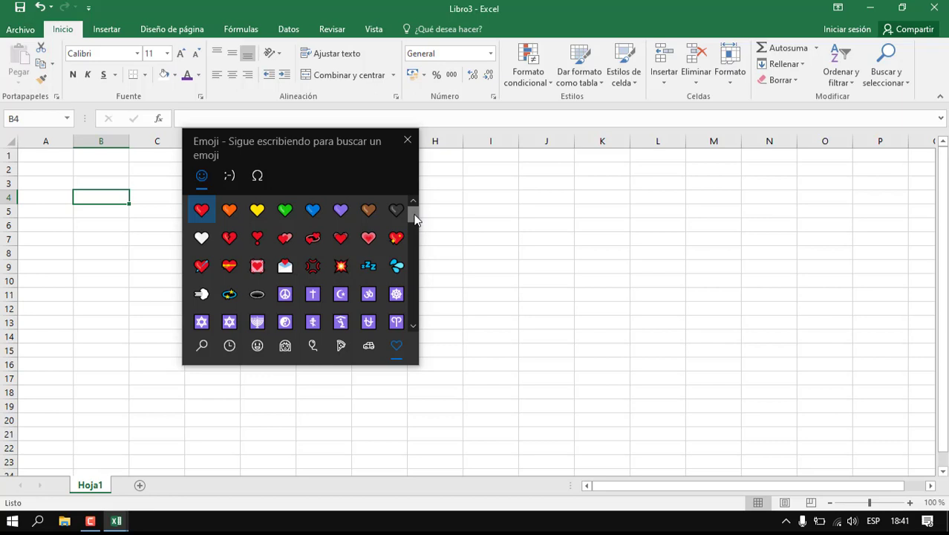
# Insert the check-mark emoji from the Símbolos category into B4
pyautogui.click(395, 347)
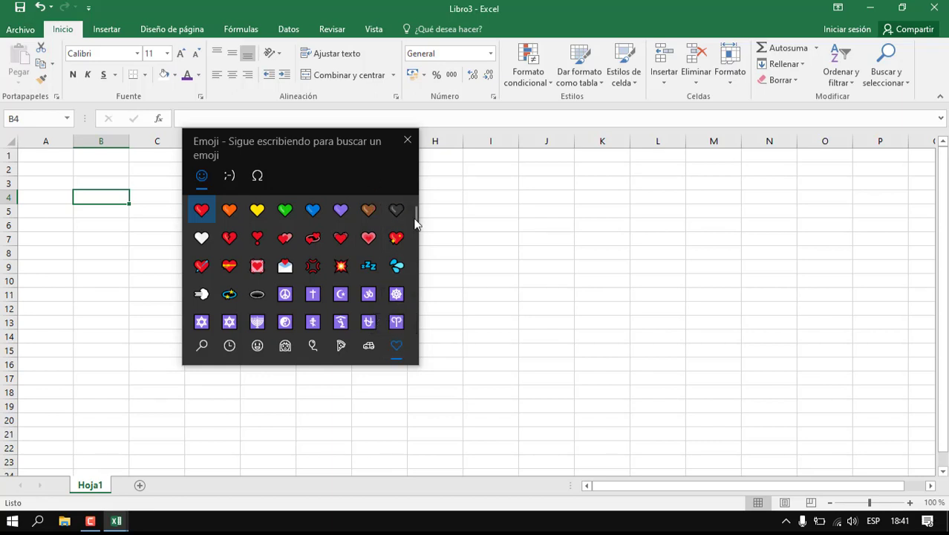
pyautogui.moveTo(417, 222); pyautogui.dragTo(414, 259)
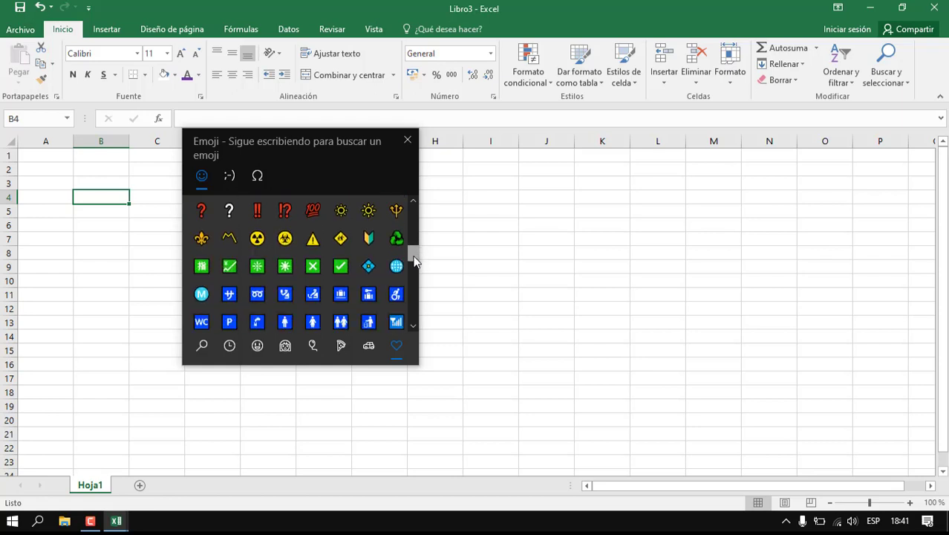
pyautogui.click(341, 267)
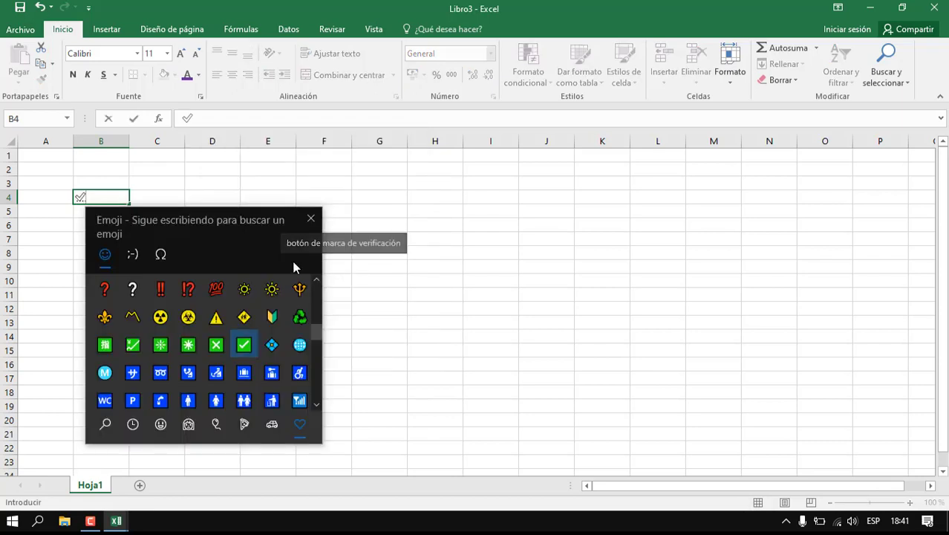
pyautogui.press('Escape')
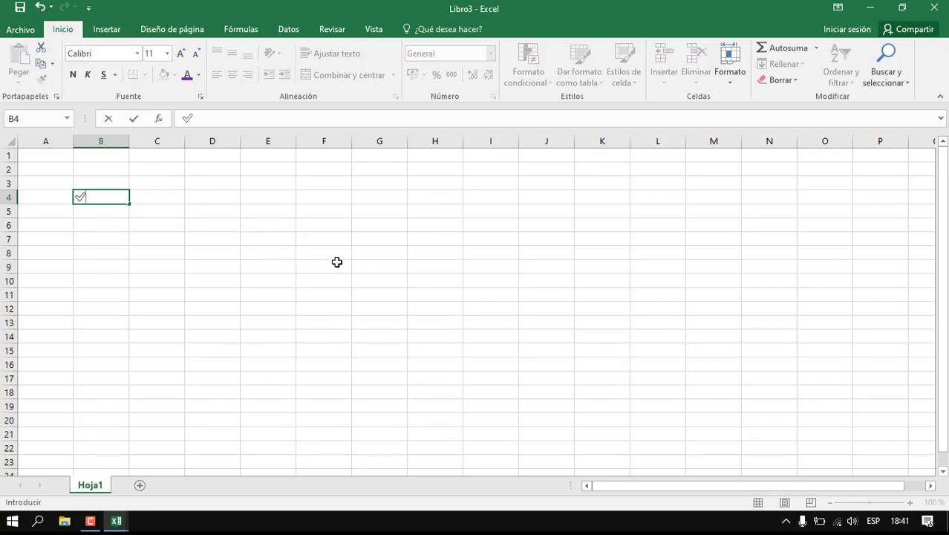
# Enlarge the B4 check mark to 72 point and colour it dark blue
pyautogui.moveTo(109, 198); pyautogui.dragTo(80, 200)
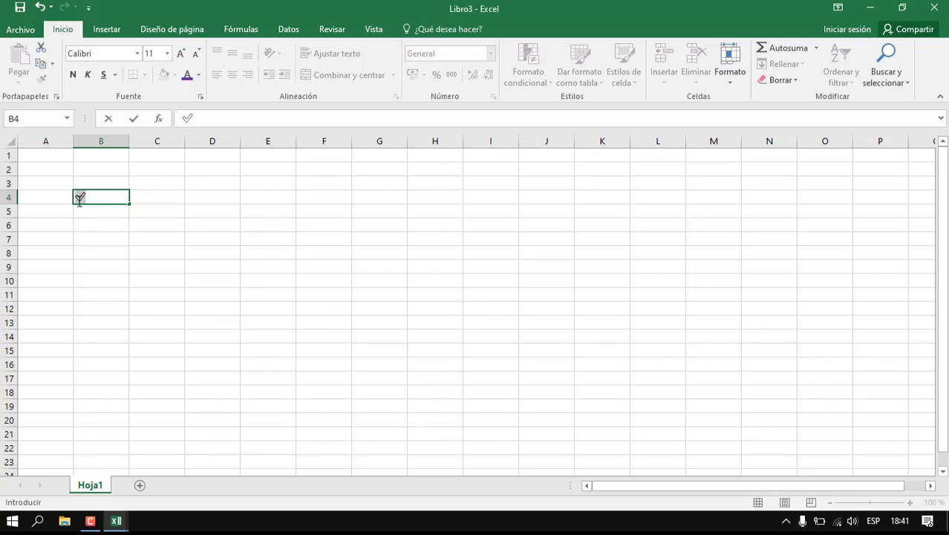
pyautogui.click(180, 55)
pyautogui.click(180, 55)
pyautogui.click(180, 55)
pyautogui.click(180, 55)
pyautogui.click(180, 55)
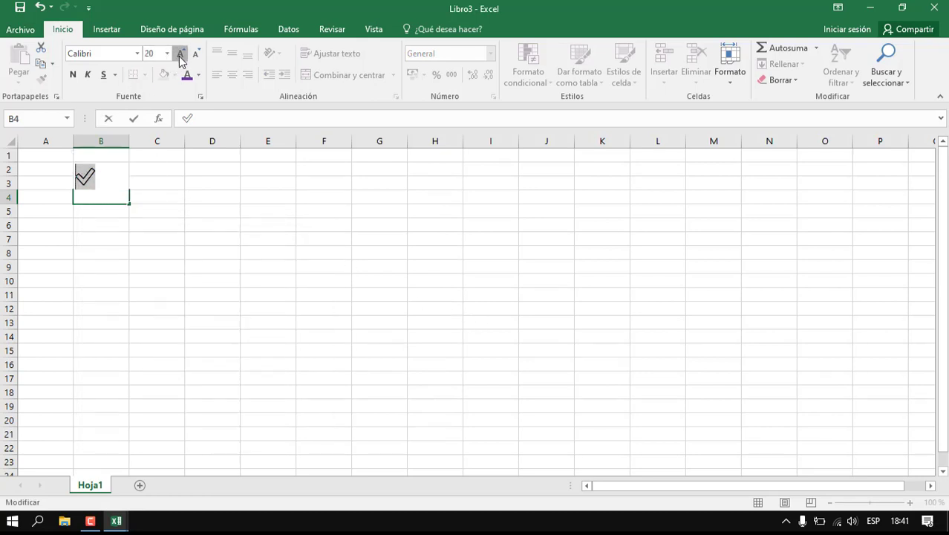
pyautogui.click(179, 55)
pyautogui.click(180, 55)
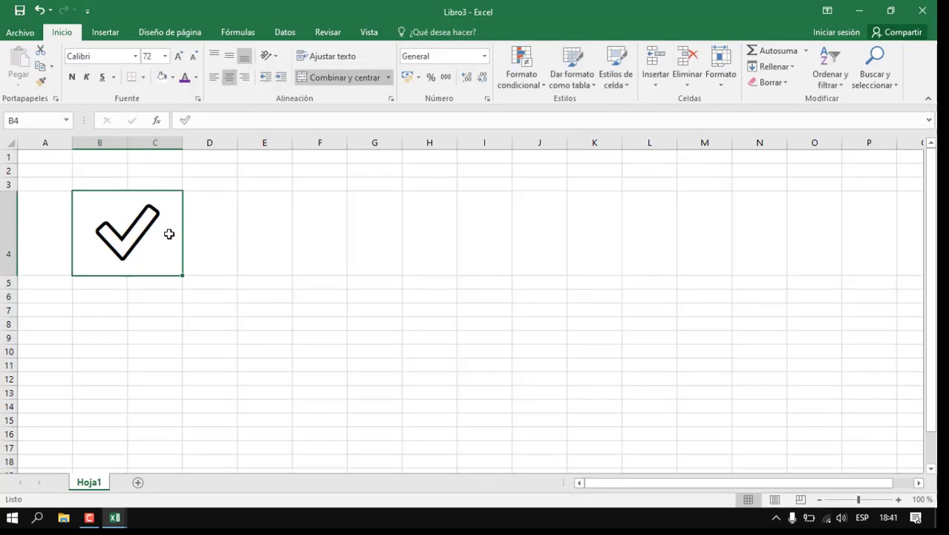
pyautogui.click(195, 76)
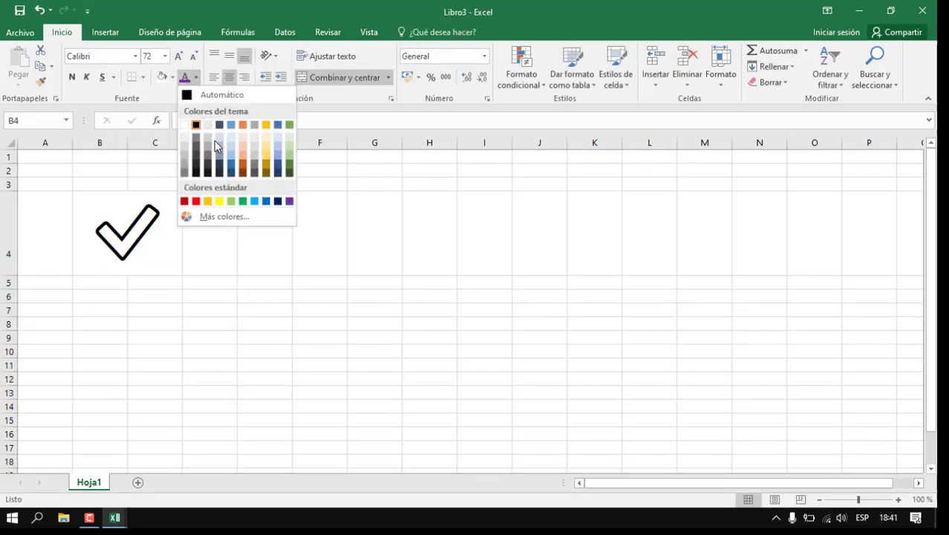
pyautogui.click(276, 166)
pyautogui.click(272, 247)
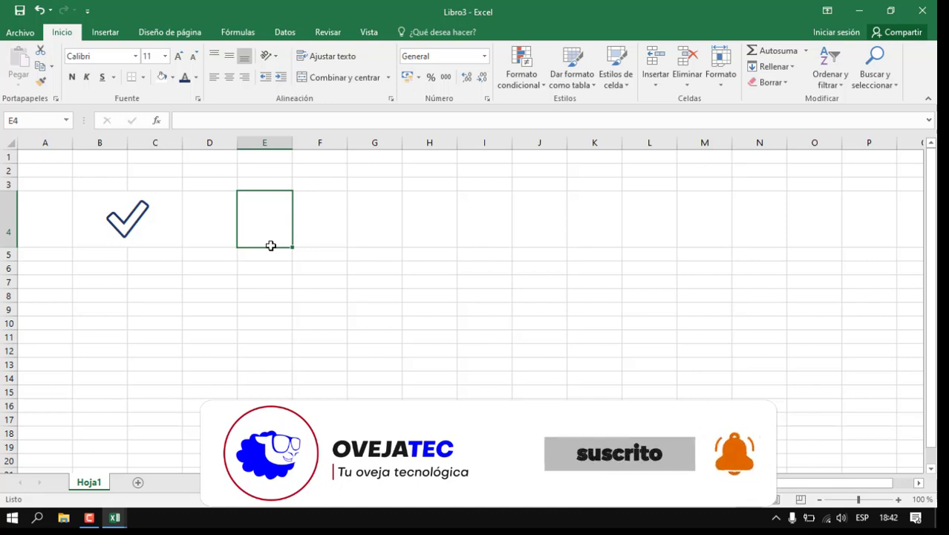
# Insert the boxed check-mark emoji into cell E4
pyautogui.press('super+period')
pyautogui.scroll(-1, 373, 282)
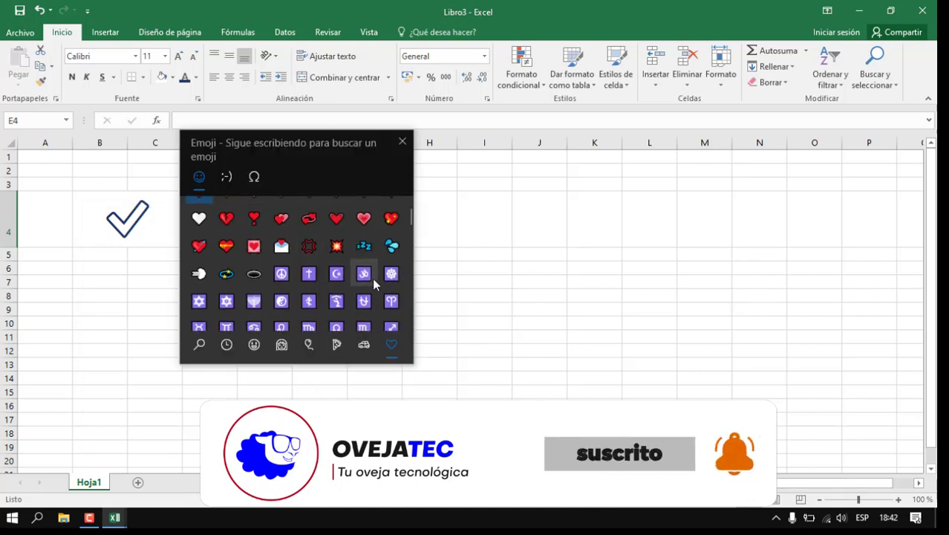
pyautogui.scroll(-2, 373, 282)
pyautogui.scroll(-2, 379, 279)
pyautogui.scroll(-2, 369, 307)
pyautogui.scroll(-2, 356, 316)
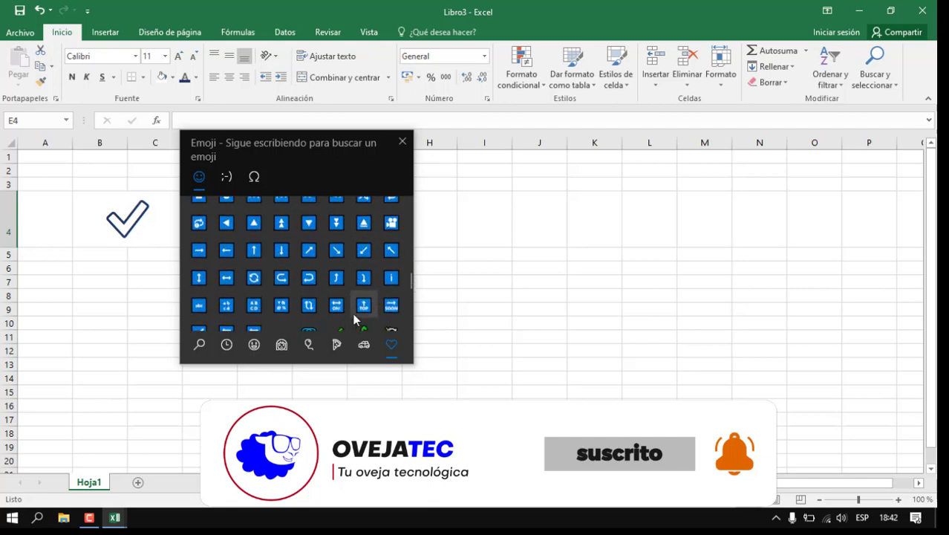
pyautogui.scroll(-1, 355, 301)
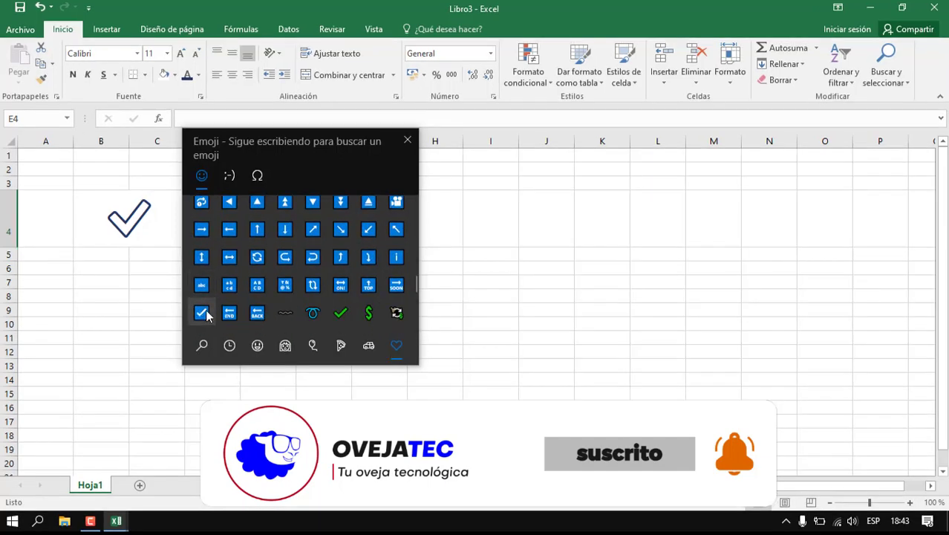
pyautogui.click(202, 313)
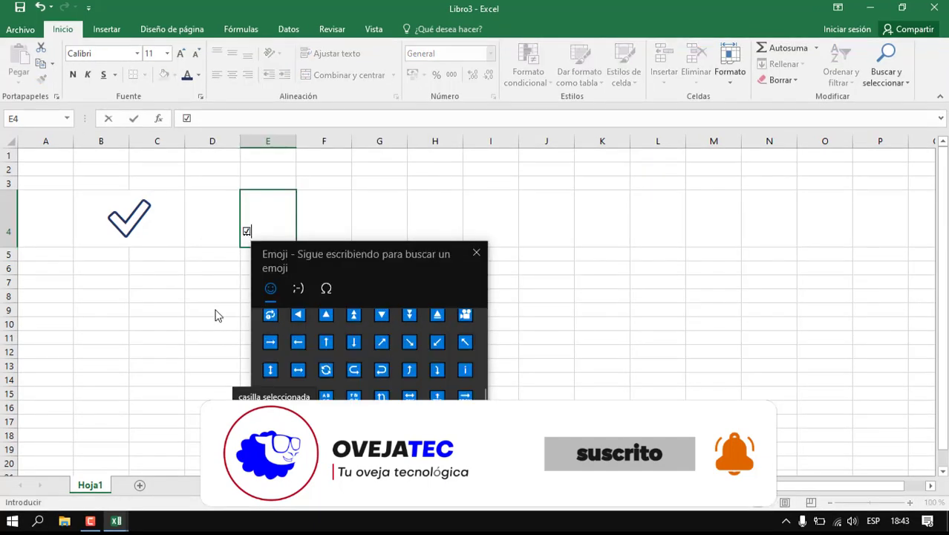
pyautogui.click(256, 235)
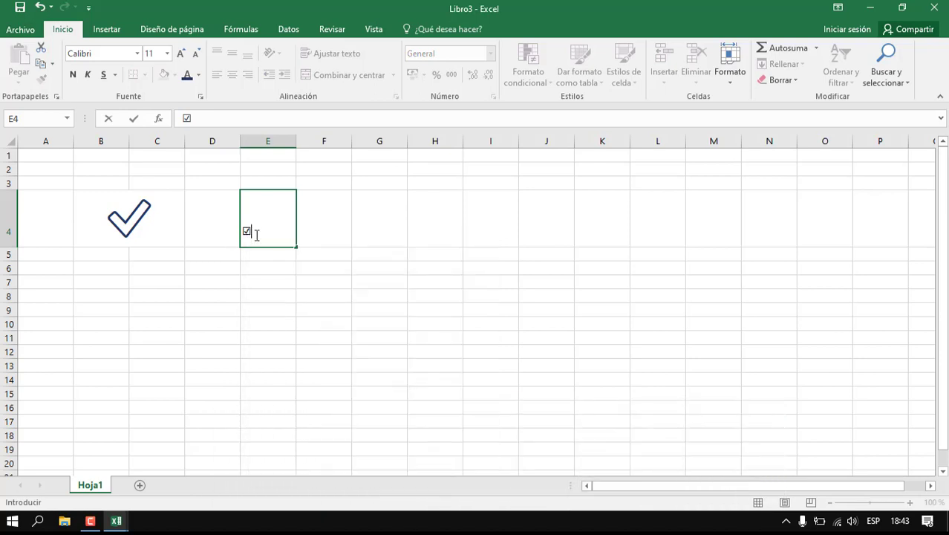
# Enlarge the E4 check box to 72 point and colour it yellow
pyautogui.click(183, 56)
pyautogui.click(183, 57)
pyautogui.click(183, 57)
pyautogui.click(182, 57)
pyautogui.click(183, 56)
pyautogui.click(183, 55)
pyautogui.click(183, 55)
pyautogui.click(184, 56)
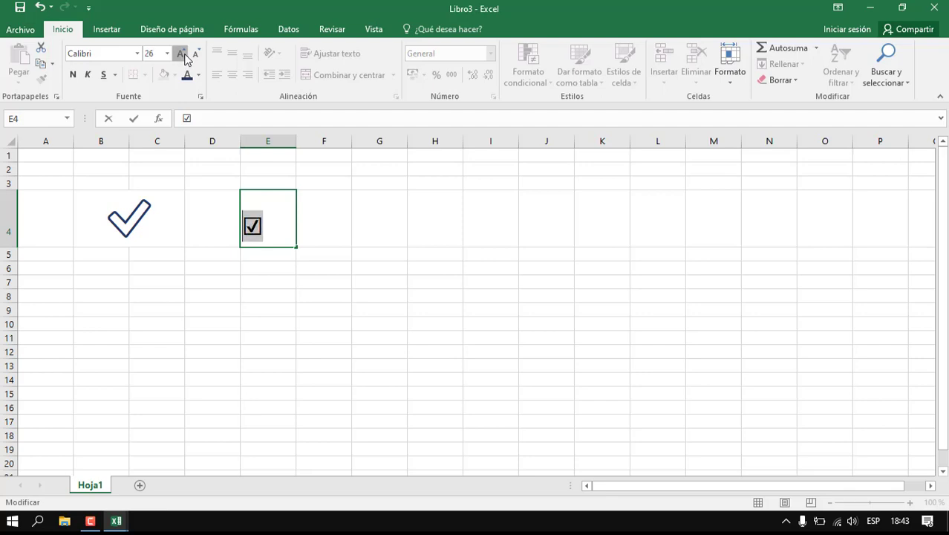
pyautogui.click(183, 56)
pyautogui.click(184, 56)
pyautogui.click(184, 57)
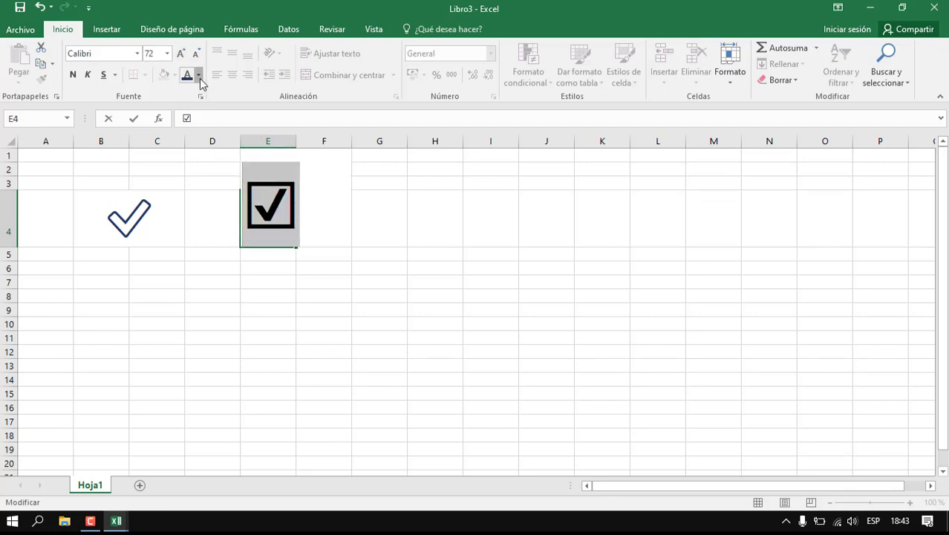
pyautogui.click(200, 79)
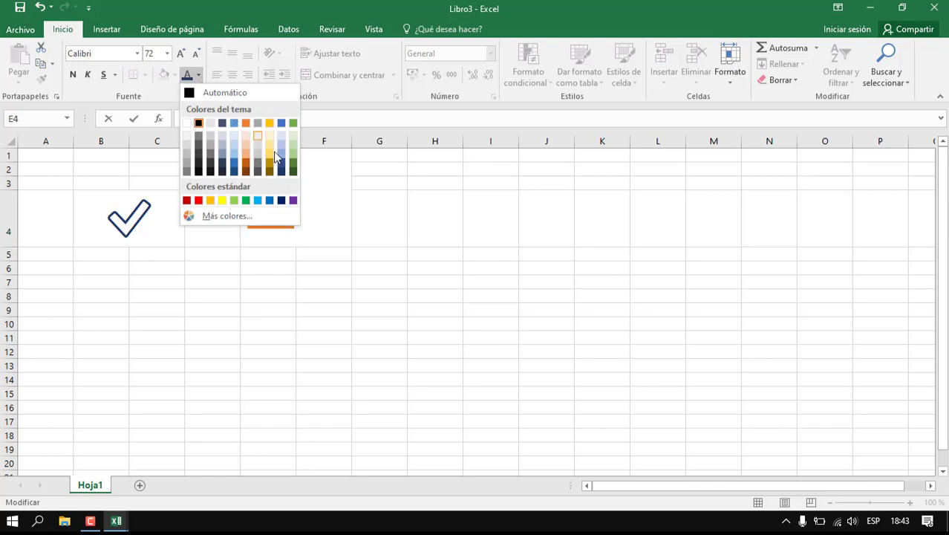
pyautogui.click(223, 201)
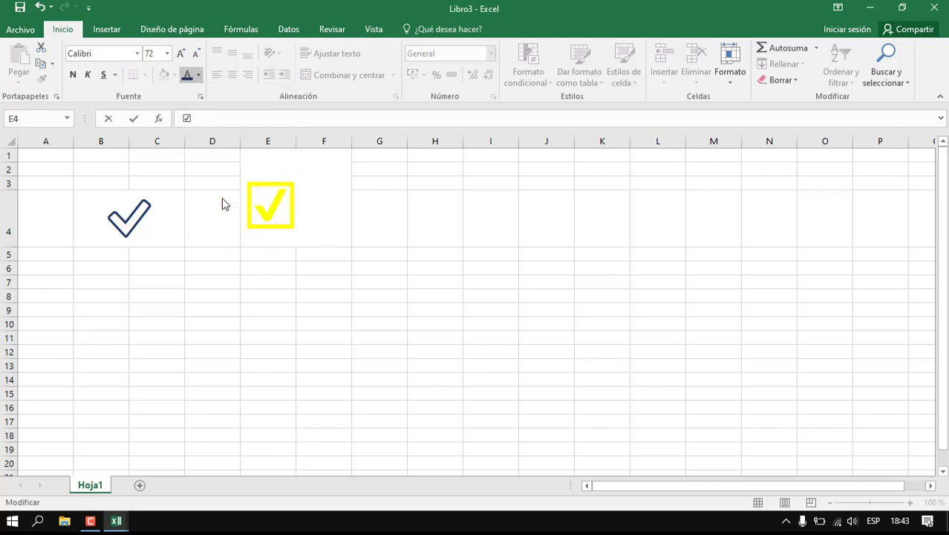
pyautogui.click(389, 248)
pyautogui.click(108, 333)
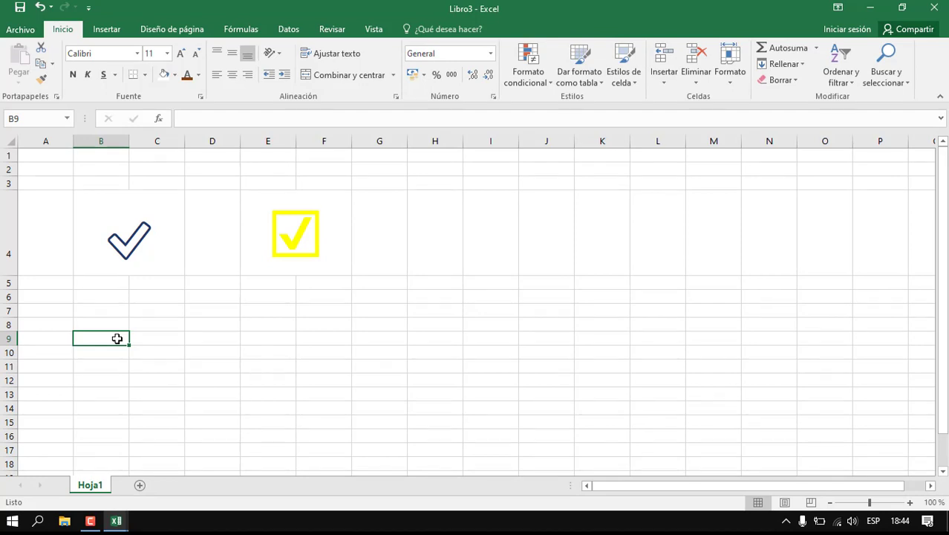
# Insert the green boxed cross-mark emoji ❎ into cell B9
pyautogui.press('super+period')
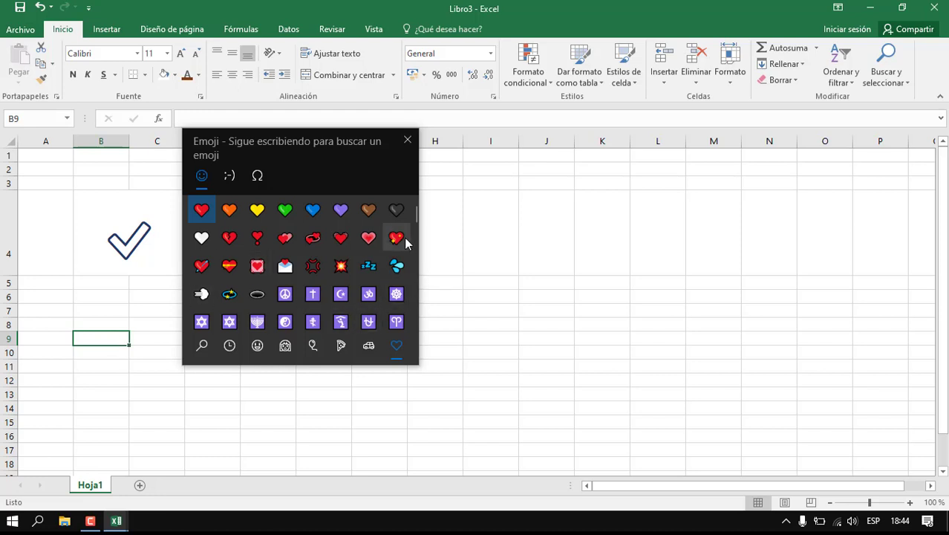
pyautogui.scroll(-10, 381, 285)
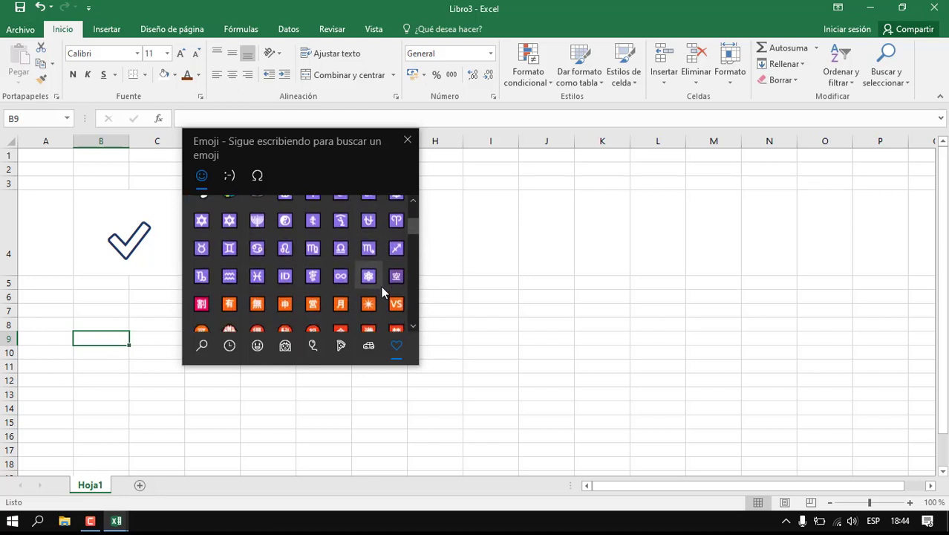
pyautogui.scroll(-2, 379, 286)
pyautogui.scroll(-2, 372, 289)
pyautogui.scroll(-2, 357, 289)
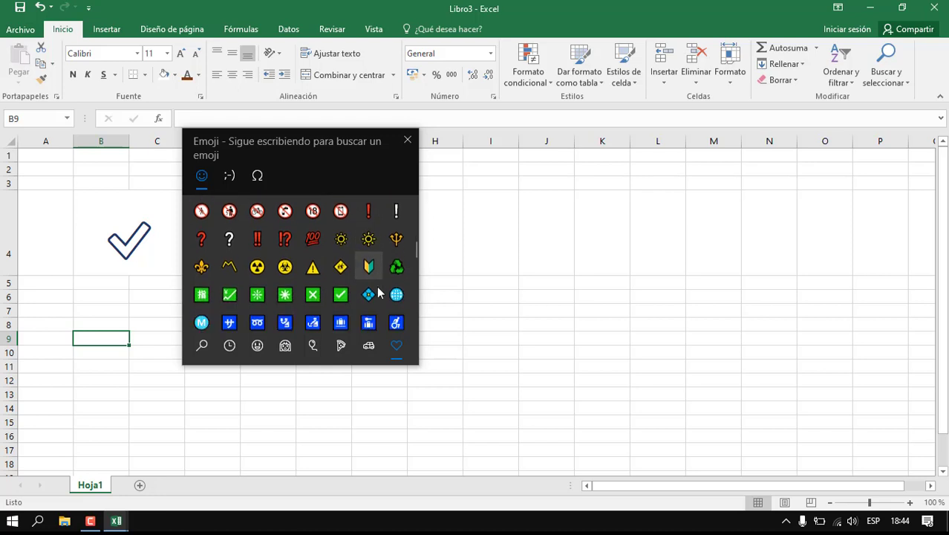
pyautogui.scroll(-1, 320, 295)
pyautogui.click(320, 295)
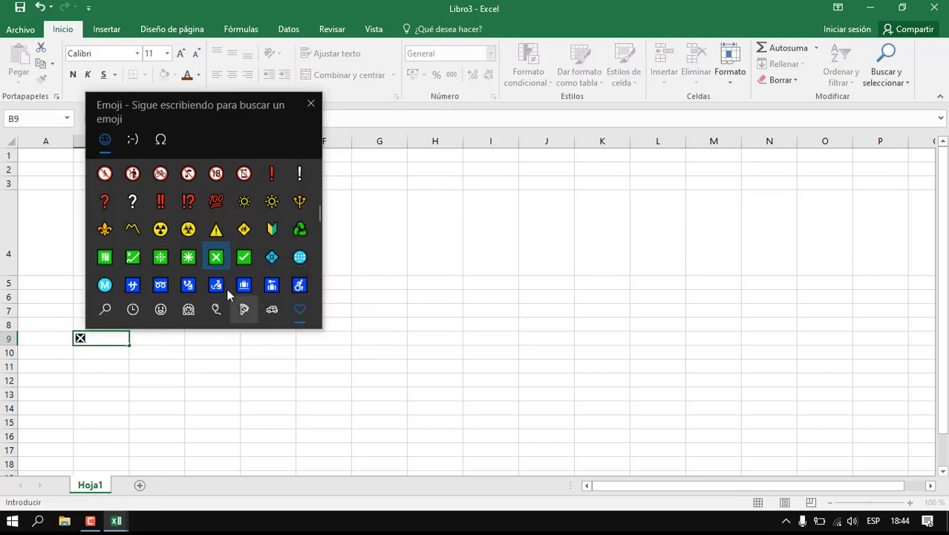
pyautogui.click(81, 339)
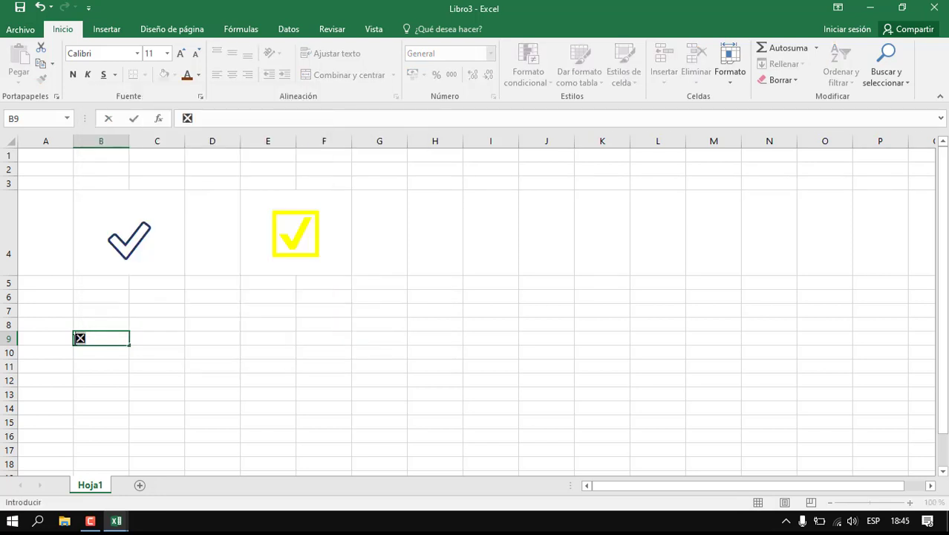
# Enlarge the cross mark and merge and centre it across B9:C9
pyautogui.click(180, 54)
pyautogui.click(181, 53)
pyautogui.click(180, 53)
pyautogui.click(181, 54)
pyautogui.click(180, 53)
pyautogui.click(180, 54)
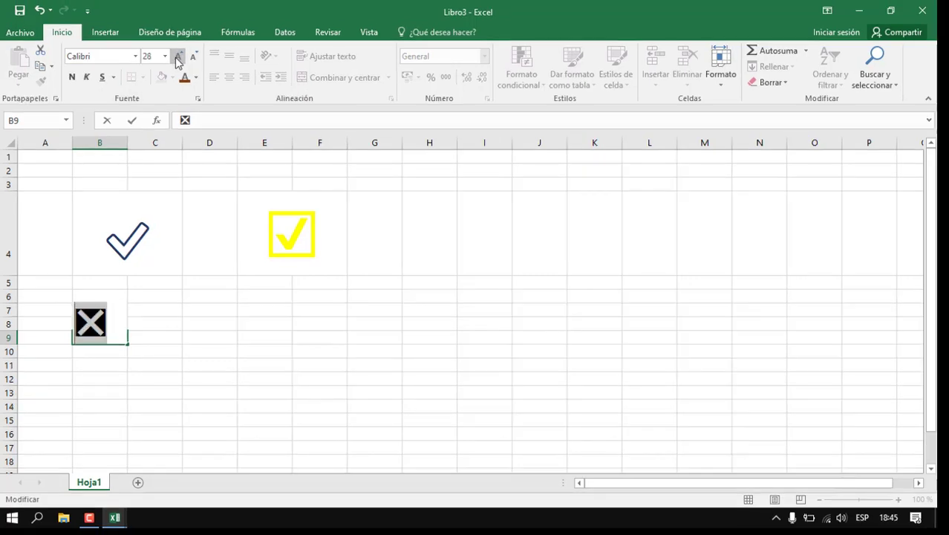
pyautogui.click(177, 61)
pyautogui.click(91, 366)
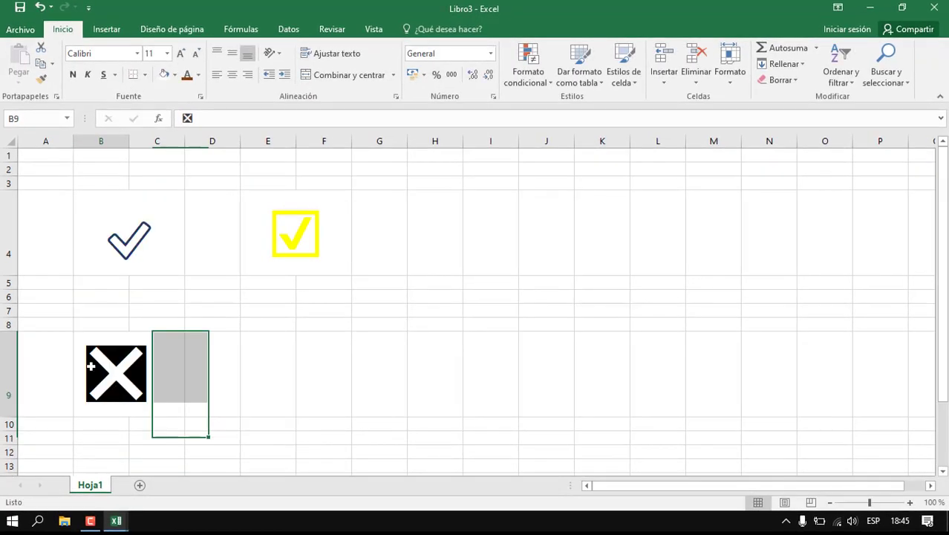
pyautogui.moveTo(112, 361); pyautogui.dragTo(152, 369)
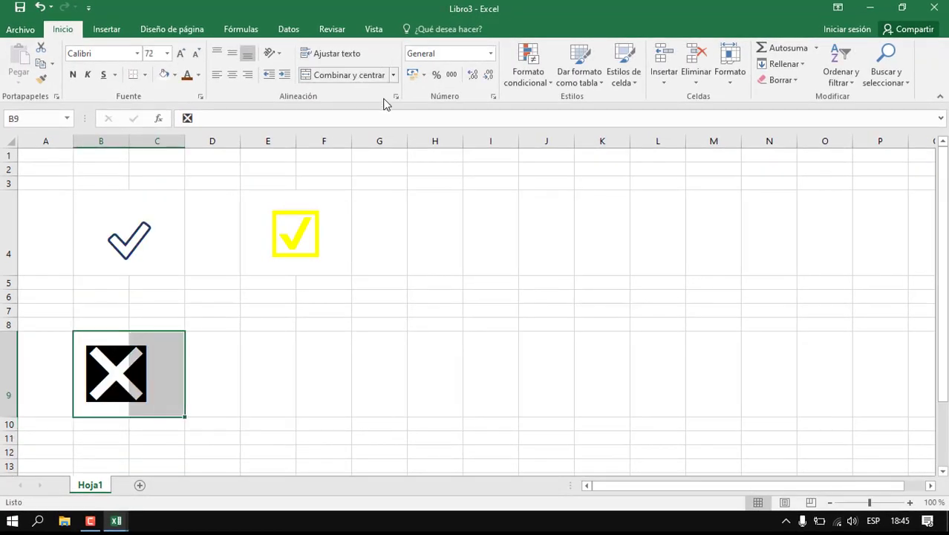
pyautogui.click(334, 75)
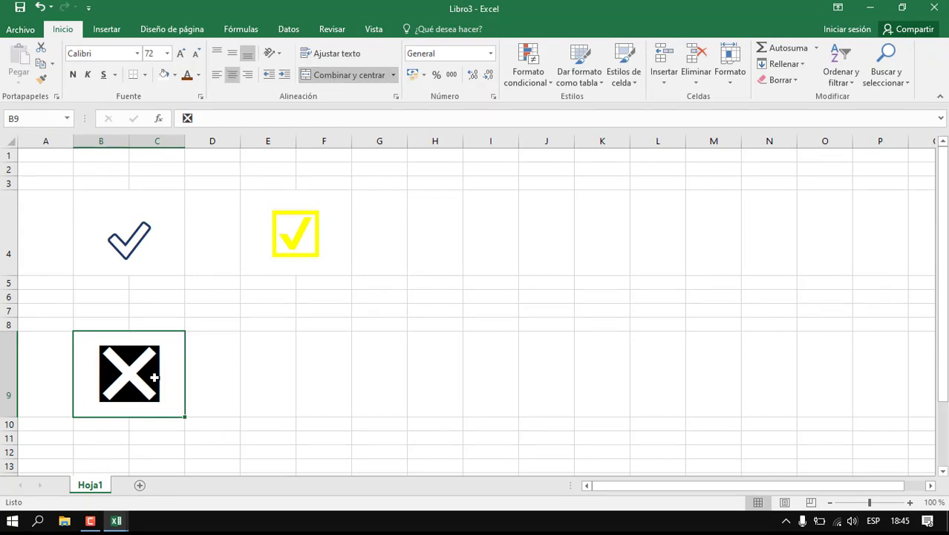
pyautogui.hotkey('ctrl', 'z')
pyautogui.hotkey('ctrl', 'y')
# Colour the B9 cross mark green
pyautogui.click(188, 75)
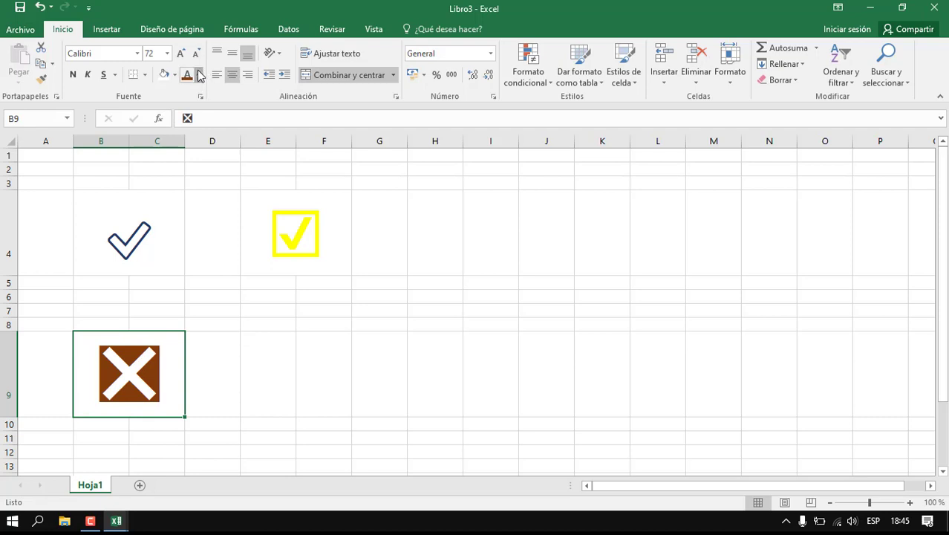
pyautogui.click(198, 75)
pyautogui.click(246, 200)
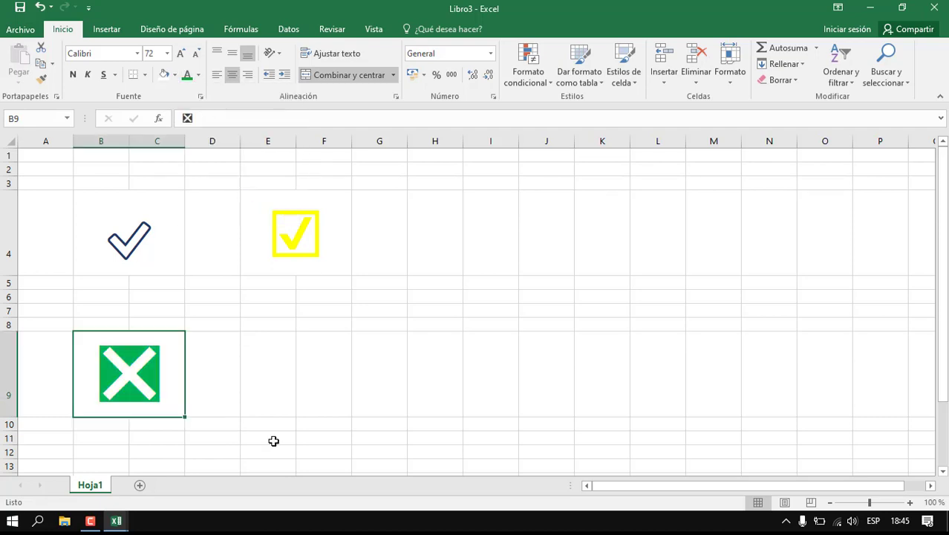
pyautogui.click(292, 364)
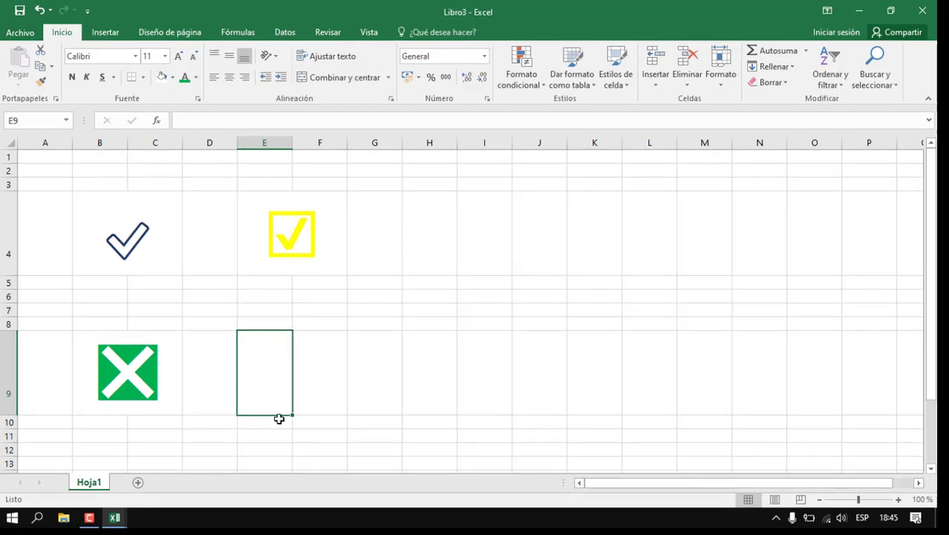
# Insert the × symbol from the emoji panel into cell E9
pyautogui.press('super+period')
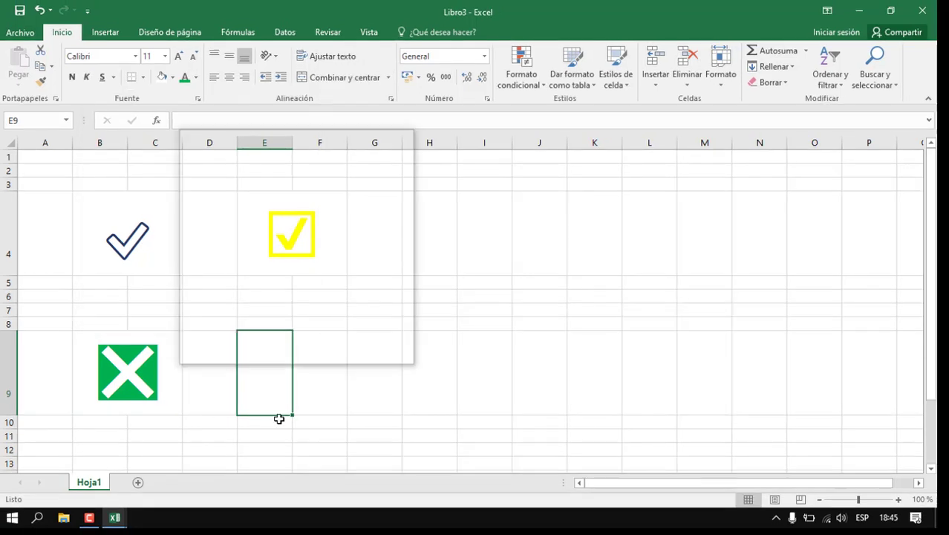
pyautogui.scroll(-5, 355, 297)
pyautogui.scroll(1, 355, 300)
pyautogui.scroll(-1, 355, 299)
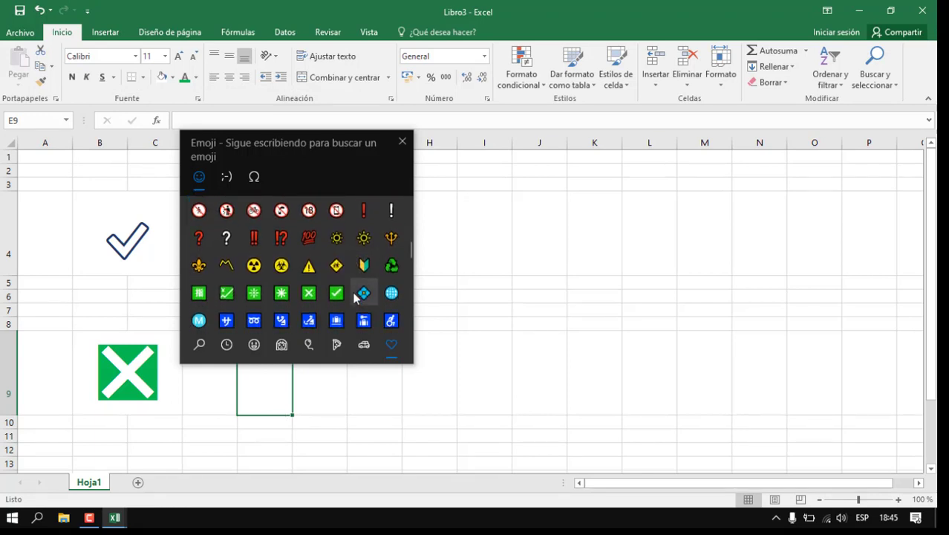
pyautogui.scroll(2, 297, 275)
pyautogui.click(254, 245)
pyautogui.click(257, 401)
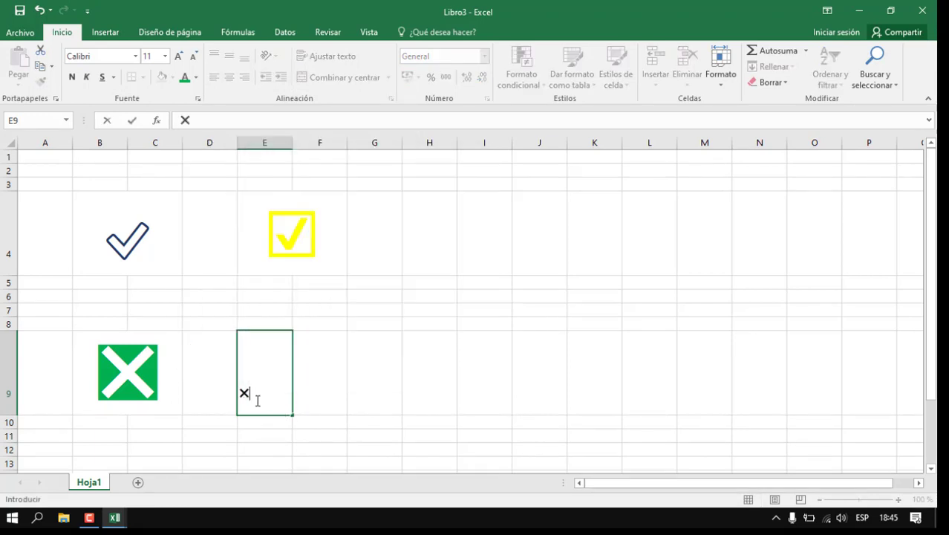
# Enlarge the × to 72 point and merge and centre it across E9:F9
pyautogui.click(179, 56)
pyautogui.click(179, 57)
pyautogui.click(179, 57)
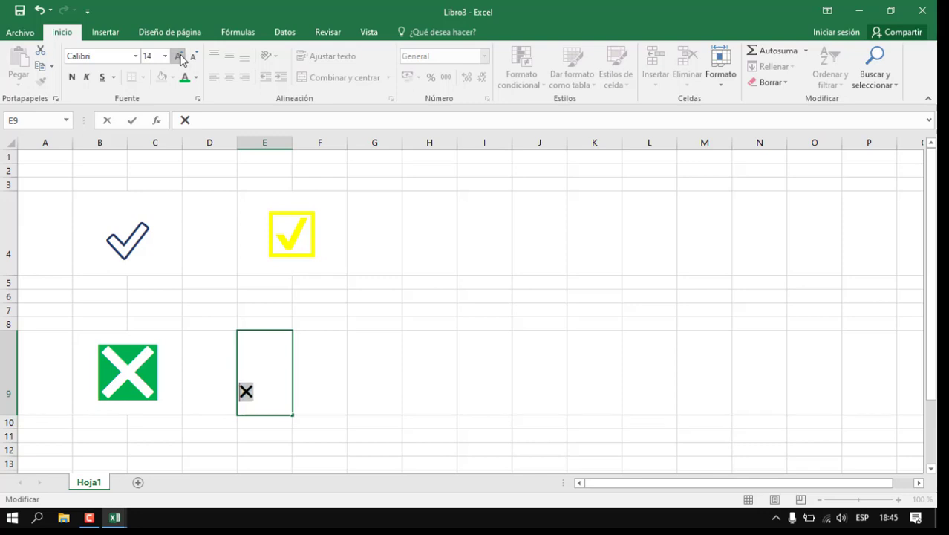
pyautogui.click(179, 57)
pyautogui.click(179, 56)
pyautogui.click(179, 57)
pyautogui.doubleClick(179, 57)
pyautogui.doubleClick(179, 57)
pyautogui.click(179, 57)
pyautogui.click(179, 56)
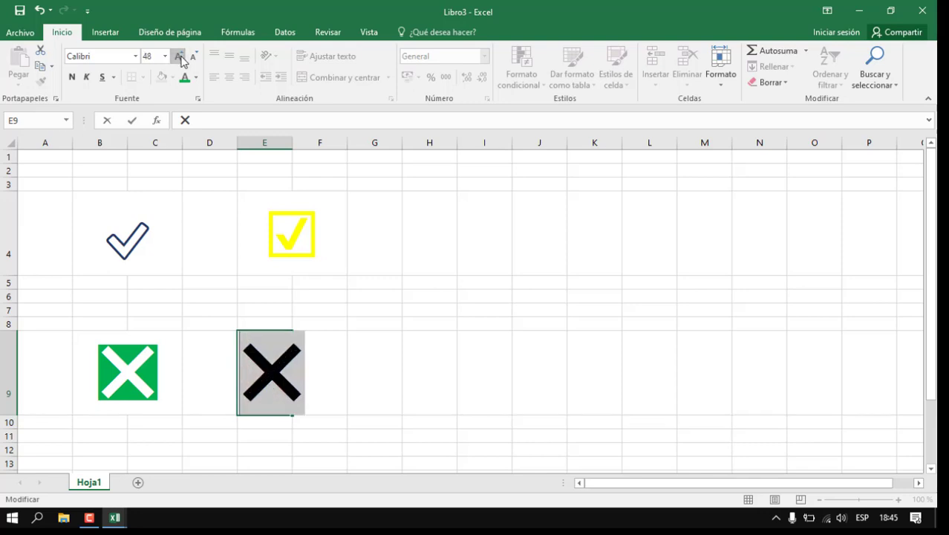
pyautogui.click(375, 365)
pyautogui.click(297, 376)
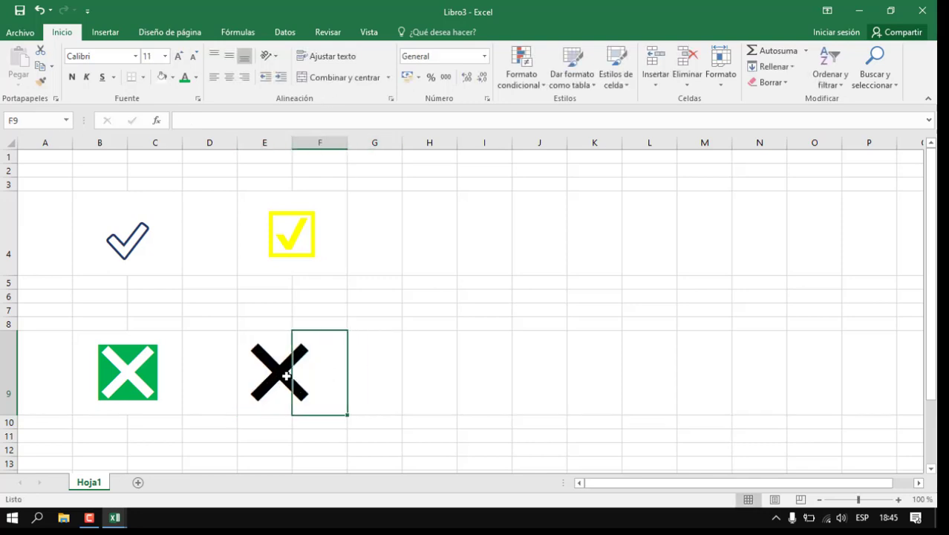
pyautogui.moveTo(275, 376); pyautogui.dragTo(327, 382)
pyautogui.click(342, 77)
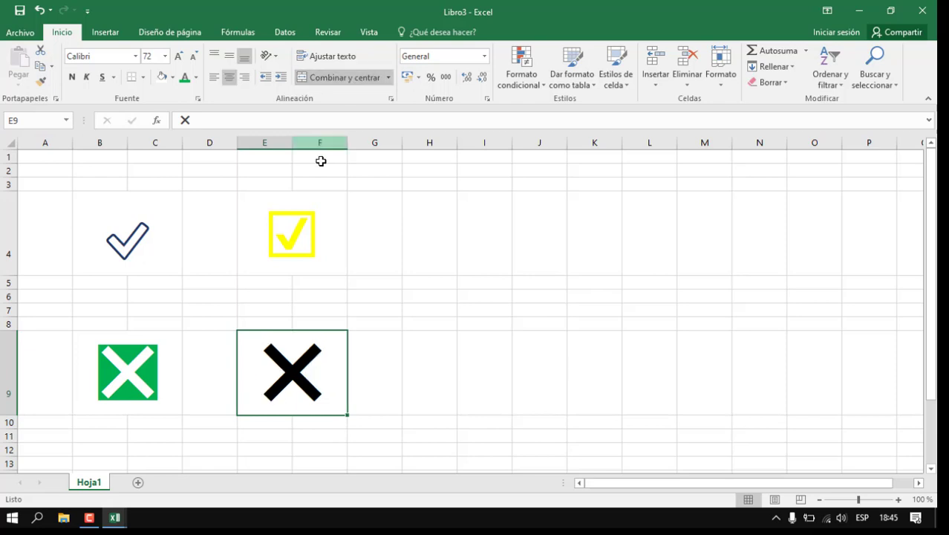
# Colour the merged × dark blue
pyautogui.click(197, 77)
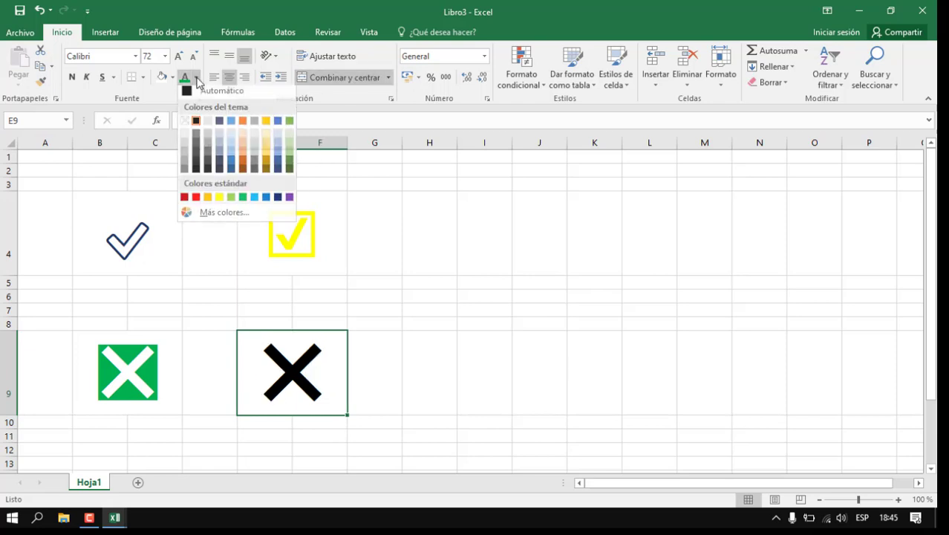
pyautogui.click(278, 196)
pyautogui.click(395, 424)
pyautogui.click(425, 377)
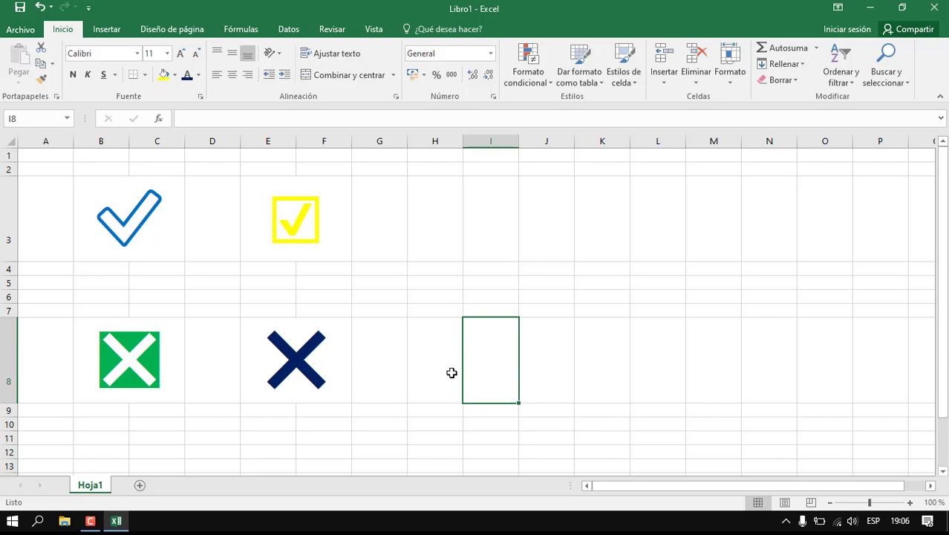
# Insert the green check-mark emoji into cell H8
pyautogui.click(421, 382)
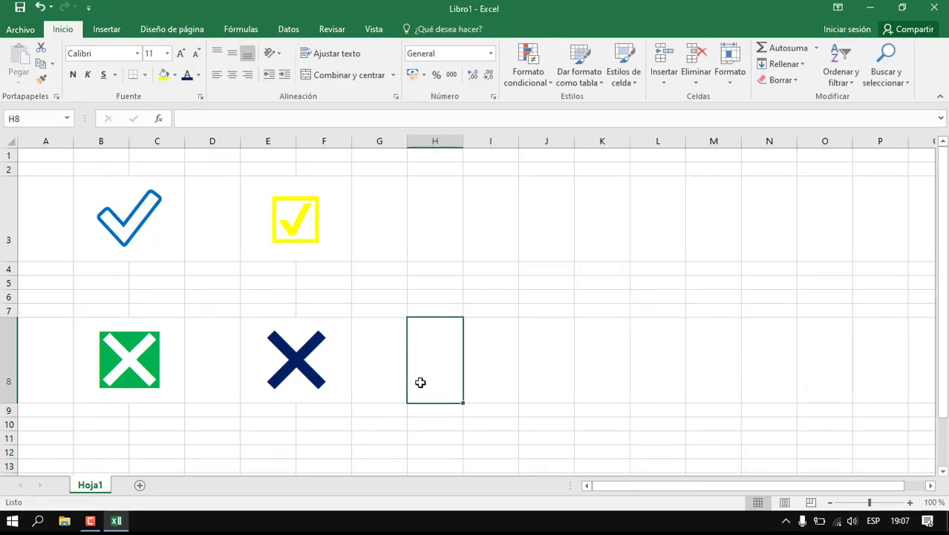
pyautogui.press('super+period')
pyautogui.scroll(-10, 579, 253)
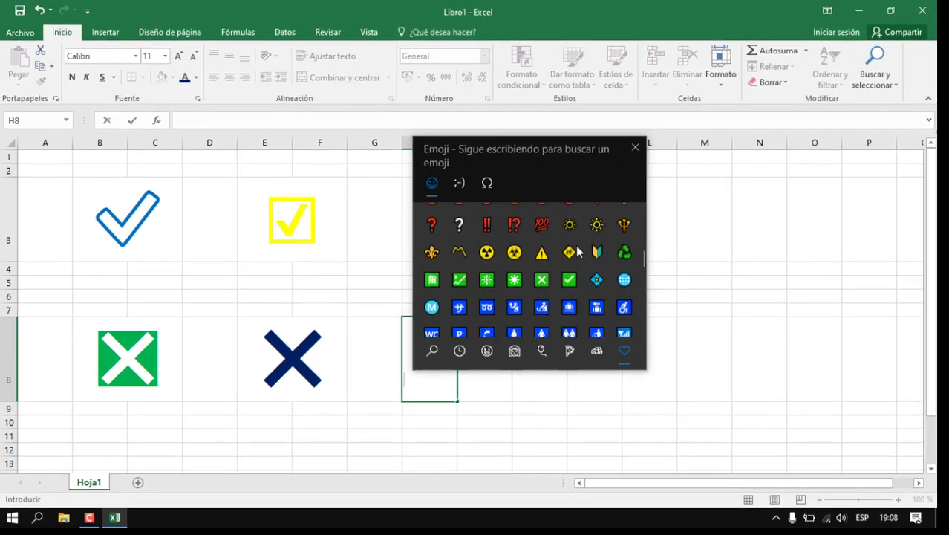
pyautogui.scroll(-3, 579, 252)
pyautogui.scroll(-3, 579, 252)
pyautogui.scroll(-3, 578, 253)
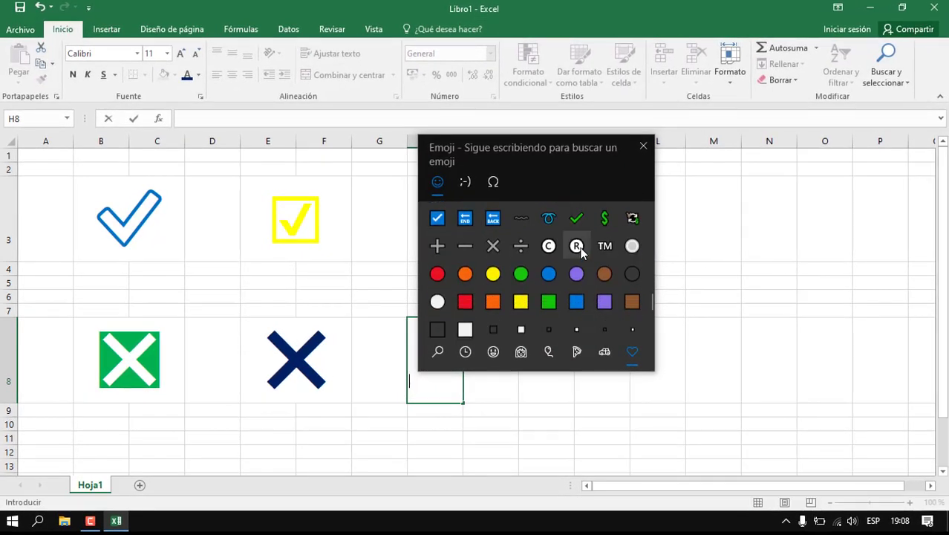
pyautogui.click(578, 219)
pyautogui.click(425, 387)
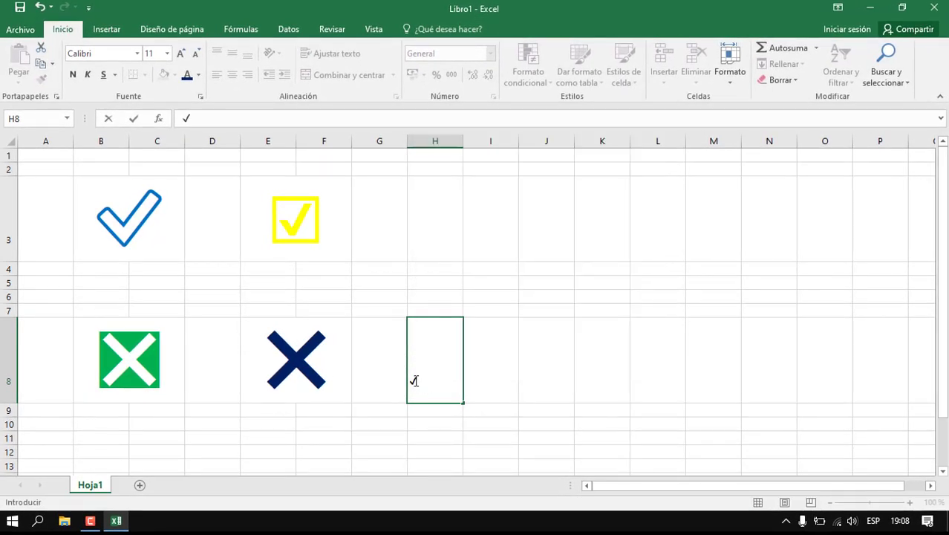
# Enlarge the H8 check mark, merge and centre it across H8:I8, and colour it dark orange
pyautogui.moveTo(416, 380); pyautogui.dragTo(405, 382)
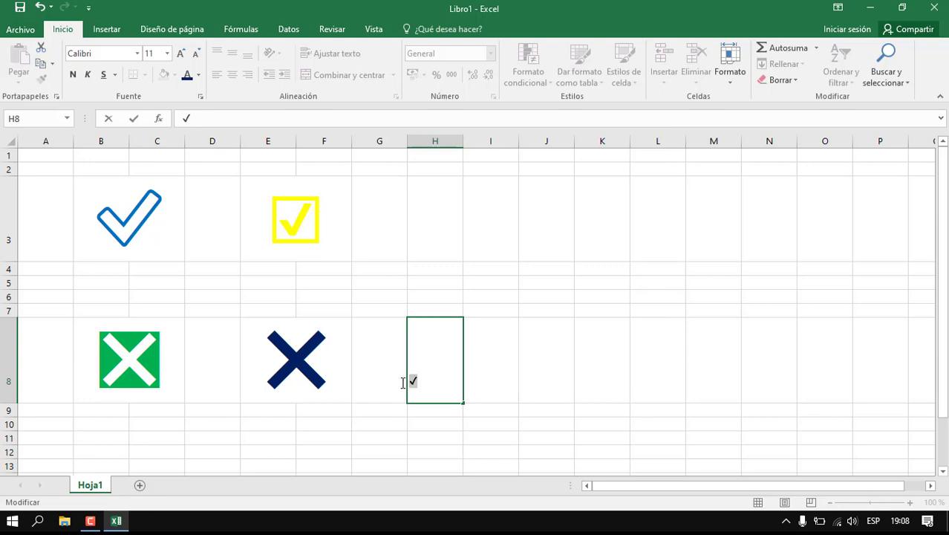
pyautogui.click(186, 52)
pyautogui.click(182, 54)
pyautogui.click(182, 55)
pyautogui.click(182, 56)
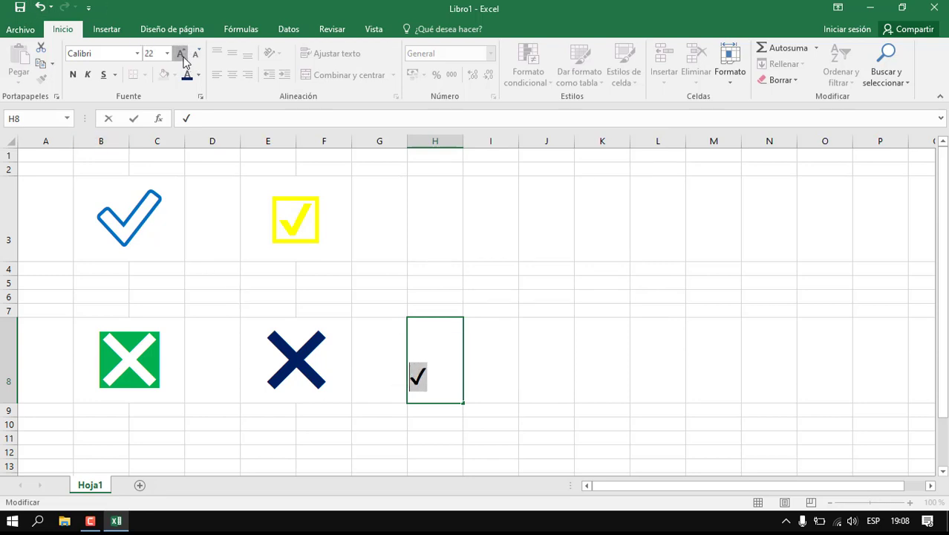
pyautogui.click(182, 58)
pyautogui.click(182, 55)
pyautogui.click(182, 55)
pyautogui.click(182, 55)
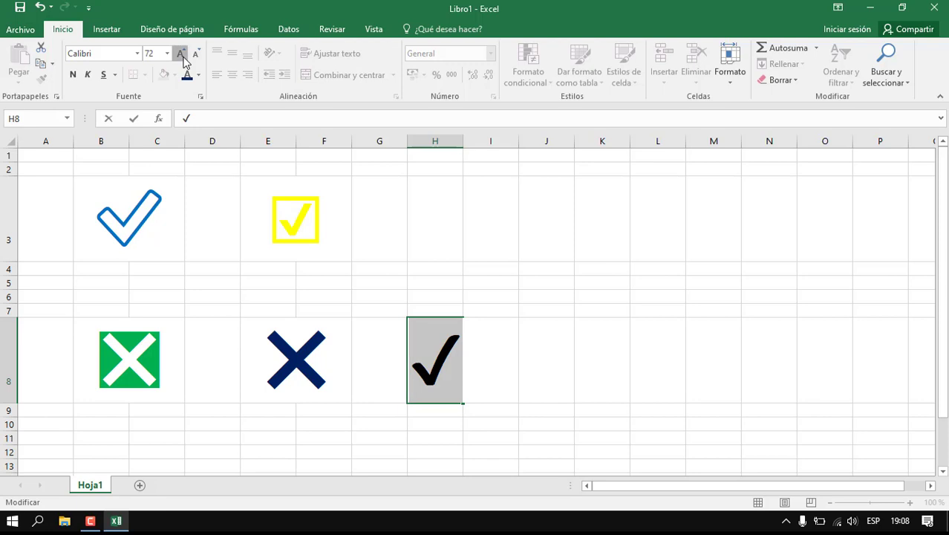
pyautogui.click(365, 69)
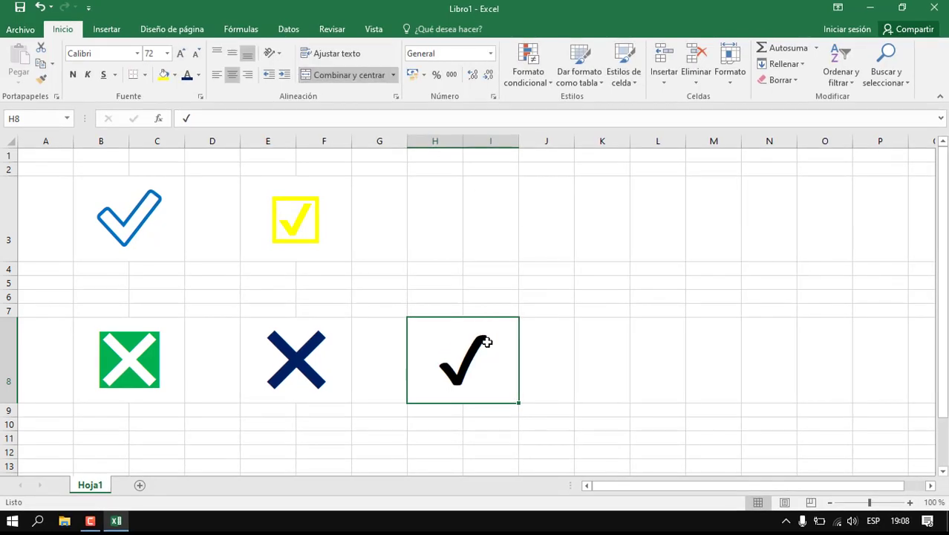
pyautogui.click(198, 75)
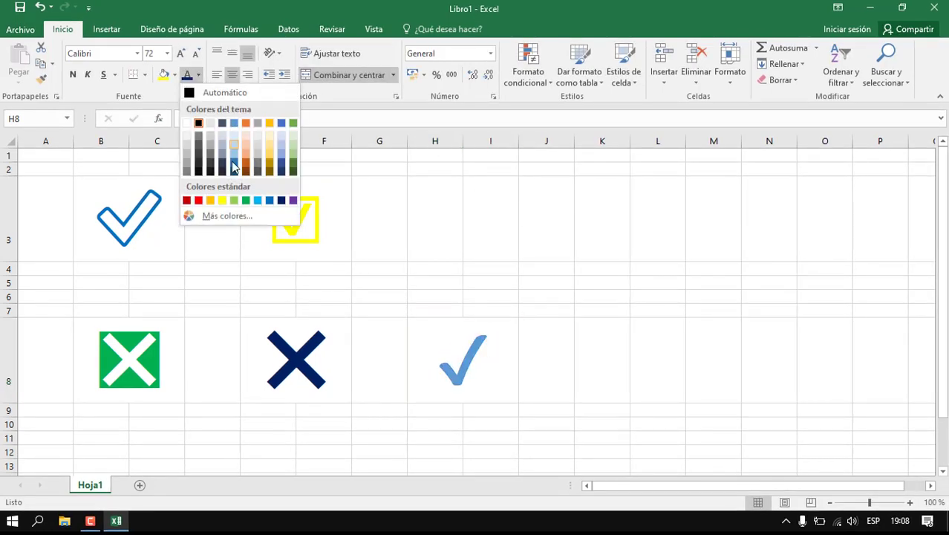
pyautogui.click(245, 163)
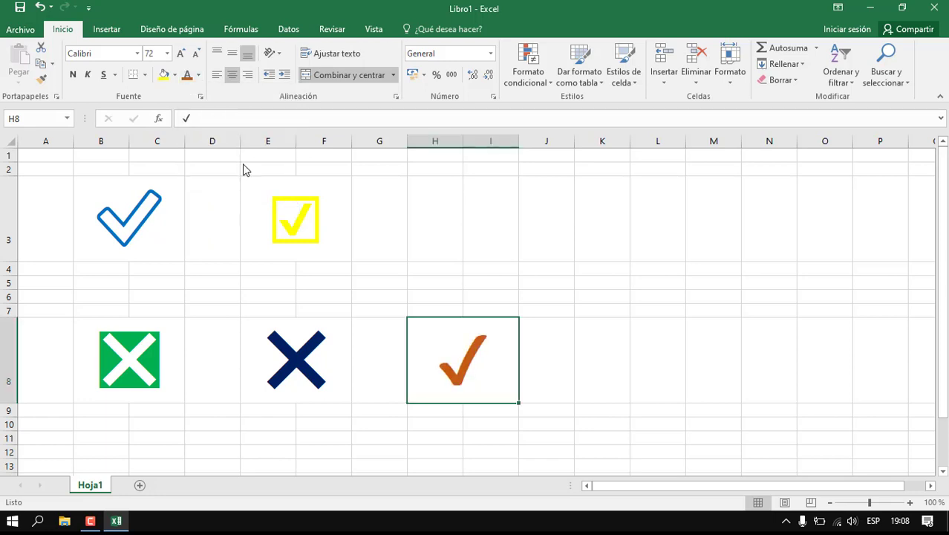
# Drag the orange check mark up to cell H3
pyautogui.click(473, 245)
pyautogui.click(491, 328)
pyautogui.moveTo(517, 320); pyautogui.dragTo(505, 197)
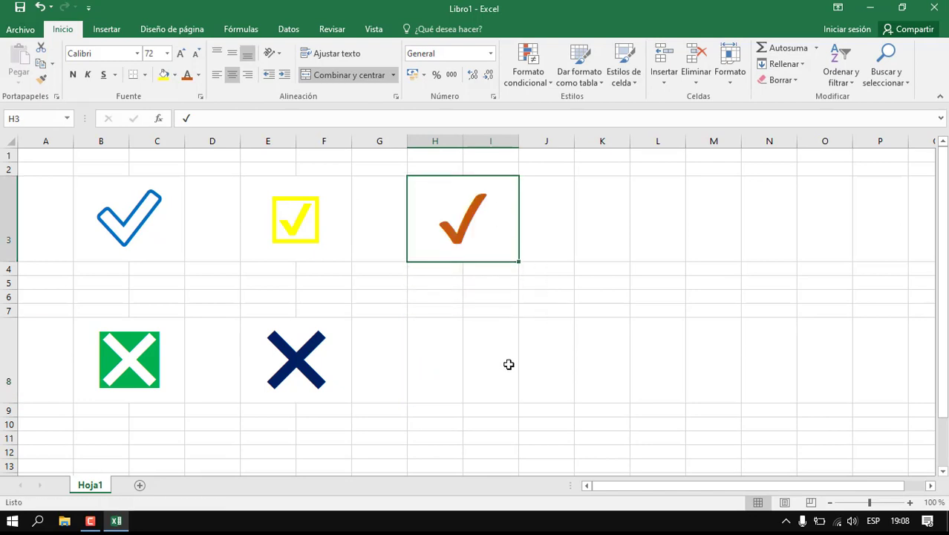
pyautogui.click(509, 363)
pyautogui.click(454, 369)
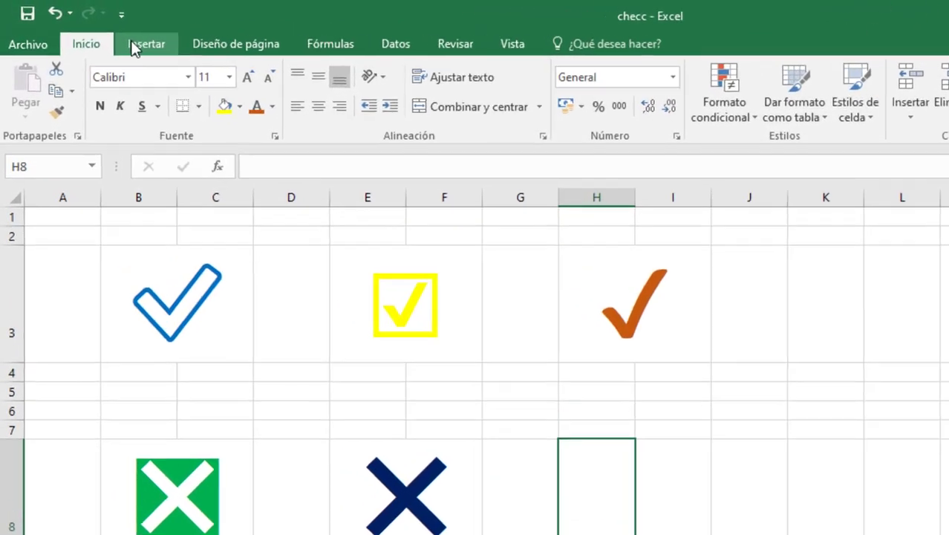
# Open the Symbol dialog and switch its font to Wingdings 2
pyautogui.click(96, 28)
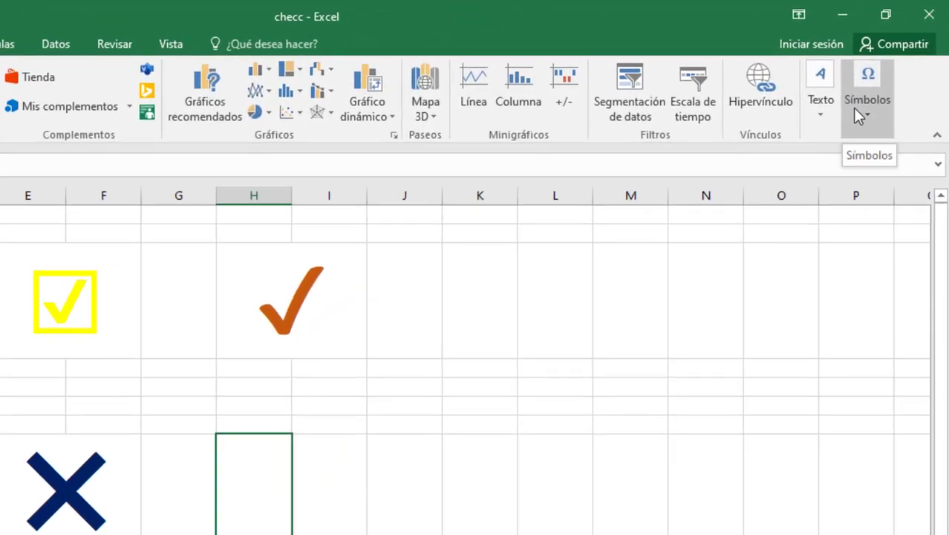
pyautogui.click(855, 109)
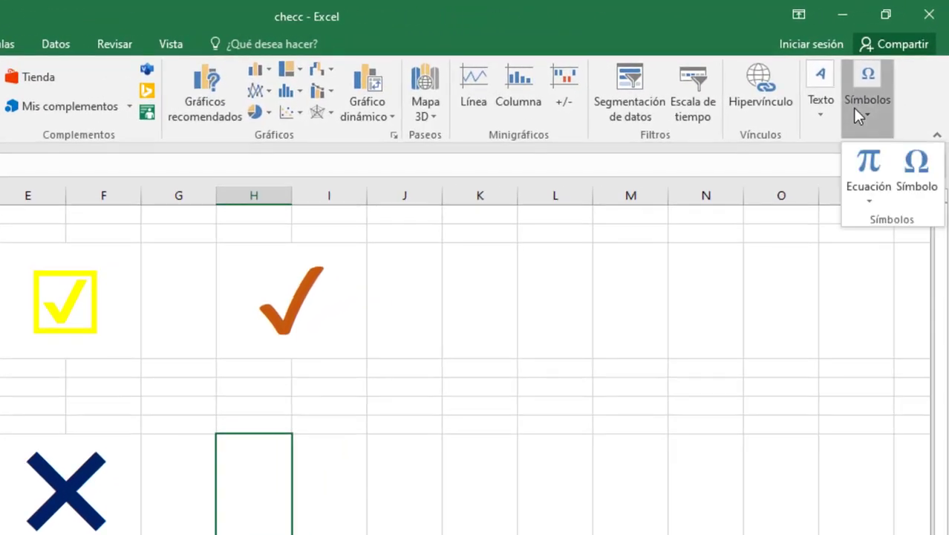
pyautogui.click(918, 186)
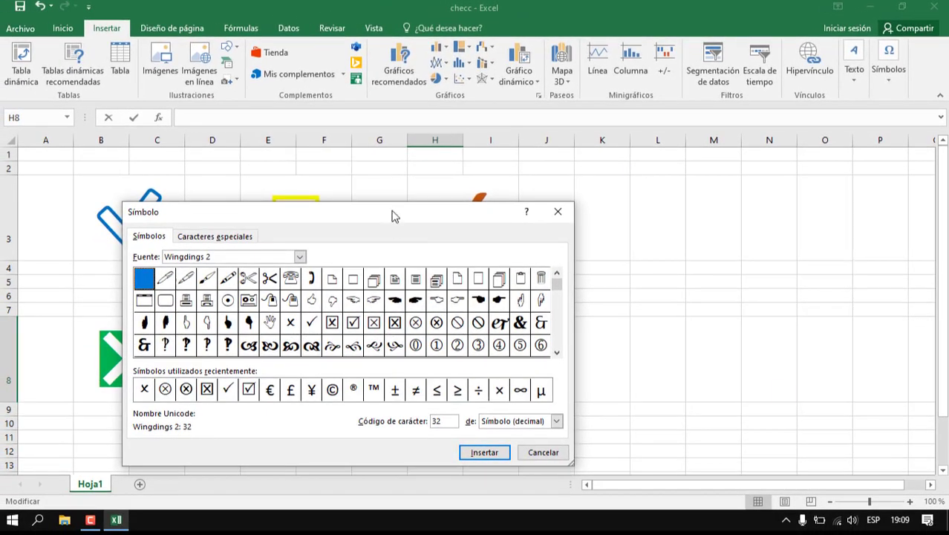
pyautogui.moveTo(394, 215); pyautogui.dragTo(428, 179)
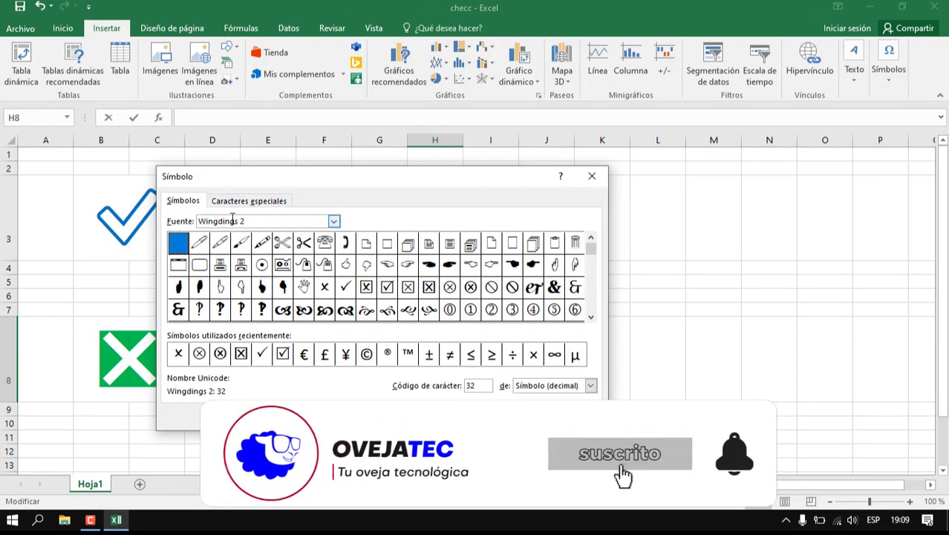
pyautogui.click(335, 222)
pyautogui.scroll(3, 299, 253)
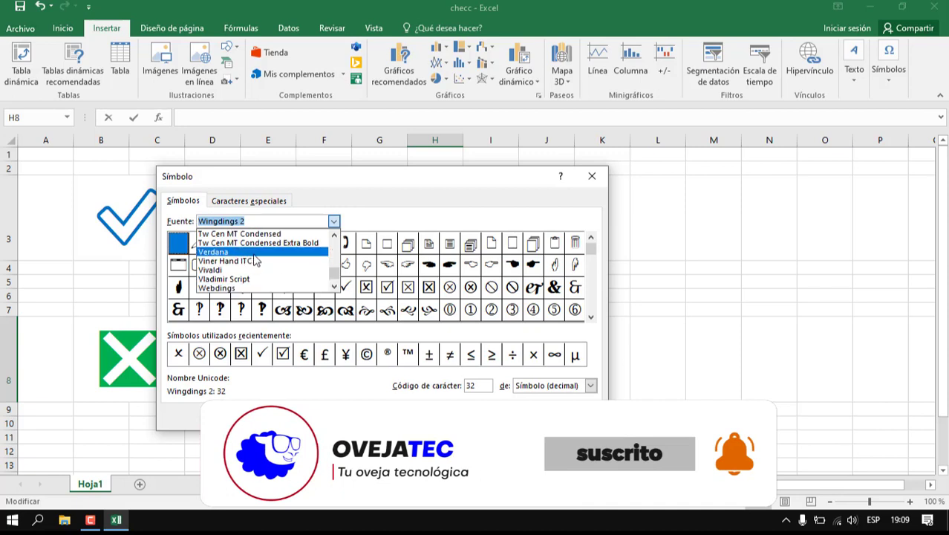
pyautogui.scroll(-4, 297, 290)
pyautogui.scroll(1, 275, 294)
pyautogui.scroll(1, 228, 267)
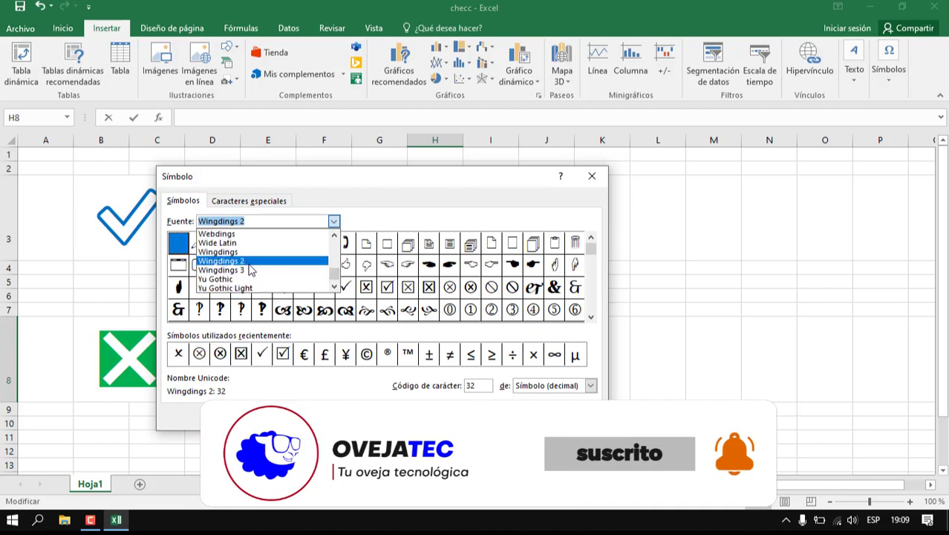
pyautogui.click(246, 263)
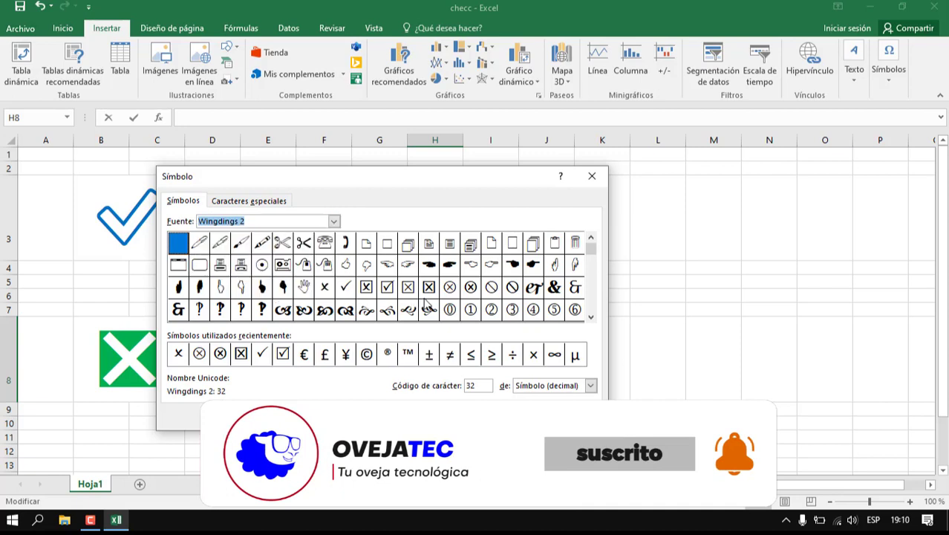
pyautogui.moveTo(590, 249)
pyautogui.mouseDown()
pyautogui.moveTo(586, 288)
pyautogui.moveTo(592, 248)
pyautogui.mouseUp()
# Insert the Wingdings 2 check mark (code 80) into K3 and enlarge it to 72 pt
pyautogui.click(345, 290)
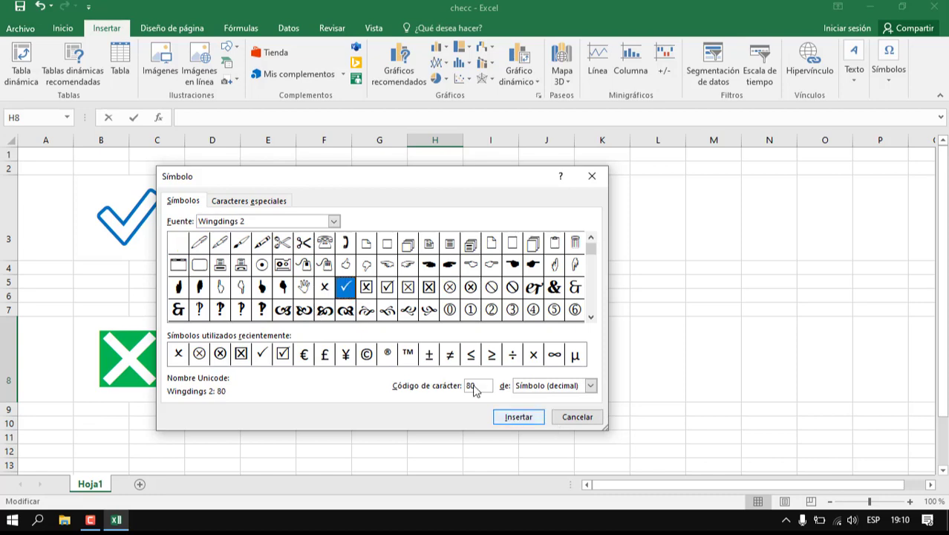
pyautogui.click(520, 418)
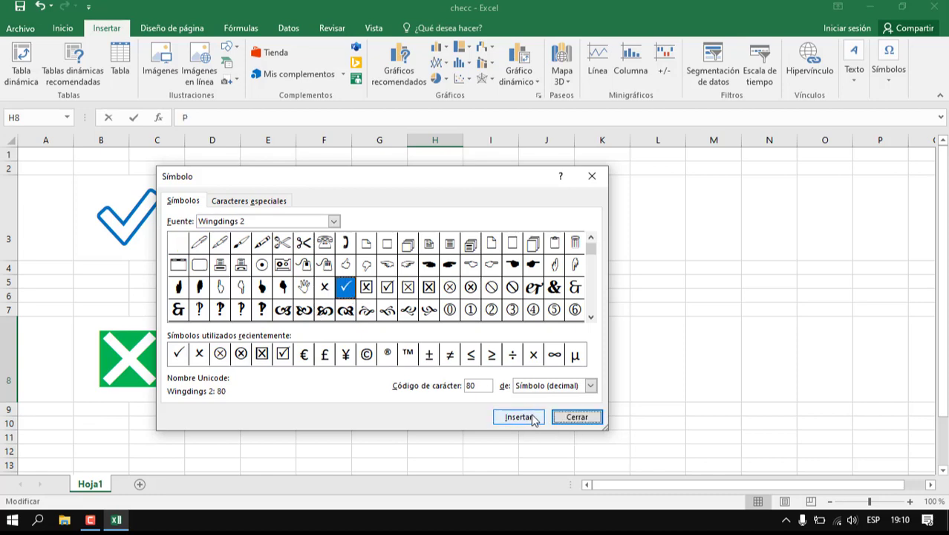
pyautogui.click(577, 417)
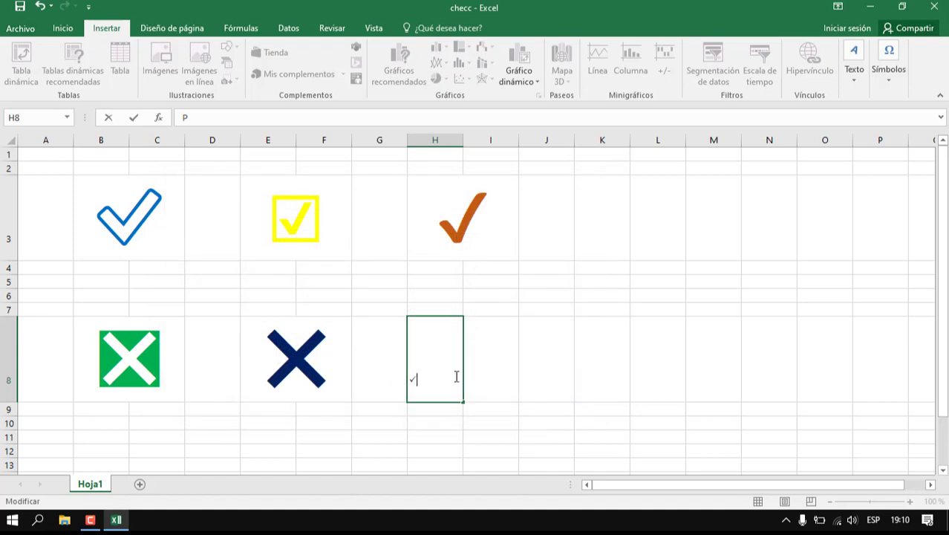
pyautogui.click(52, 30)
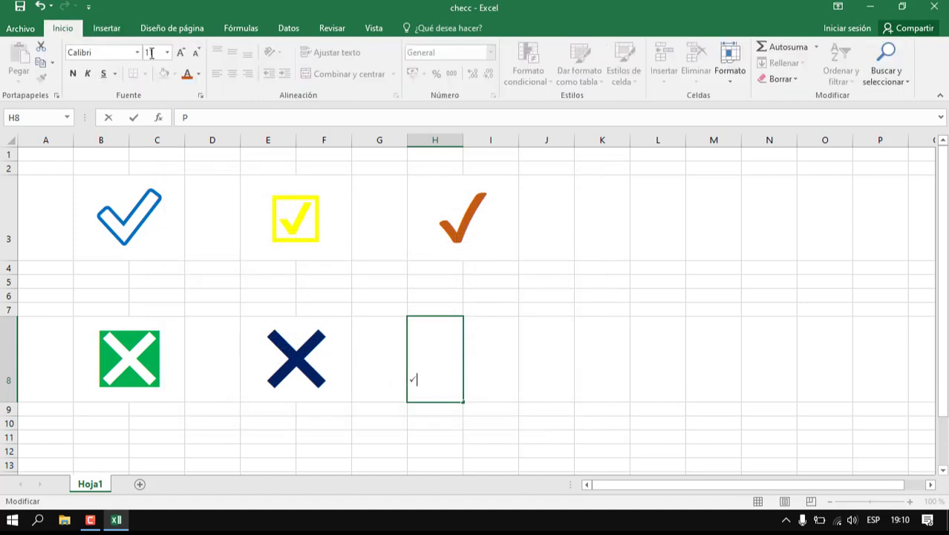
pyautogui.click(178, 55)
pyautogui.press('Tab')
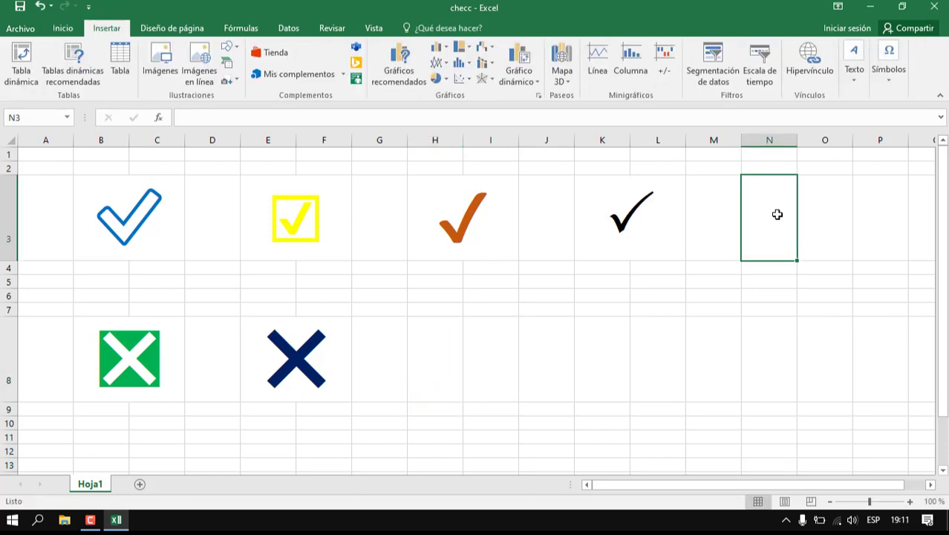
# Insert the Wingdings 2 checked box (code 82) into N3, enlarge it to 72 pt and colour it blue
pyautogui.click(882, 75)
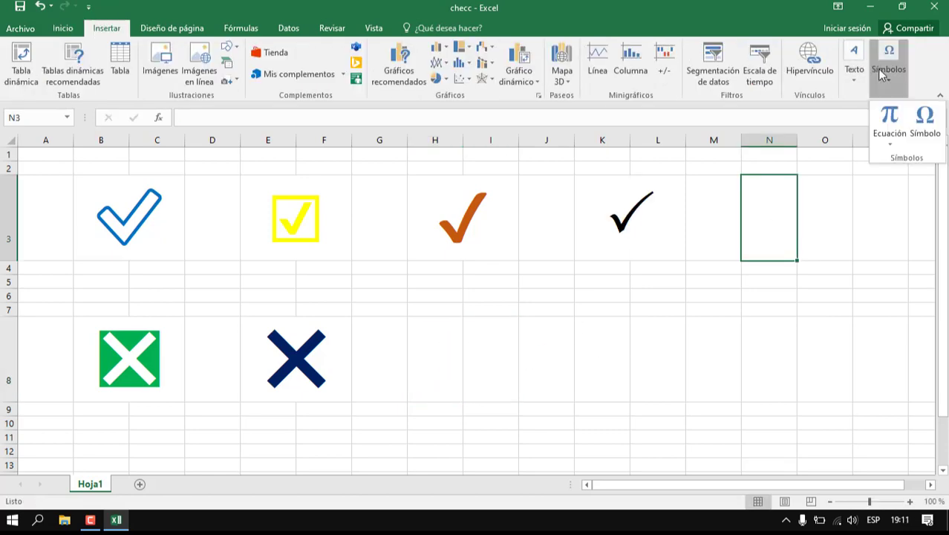
pyautogui.click(925, 122)
pyautogui.click(387, 288)
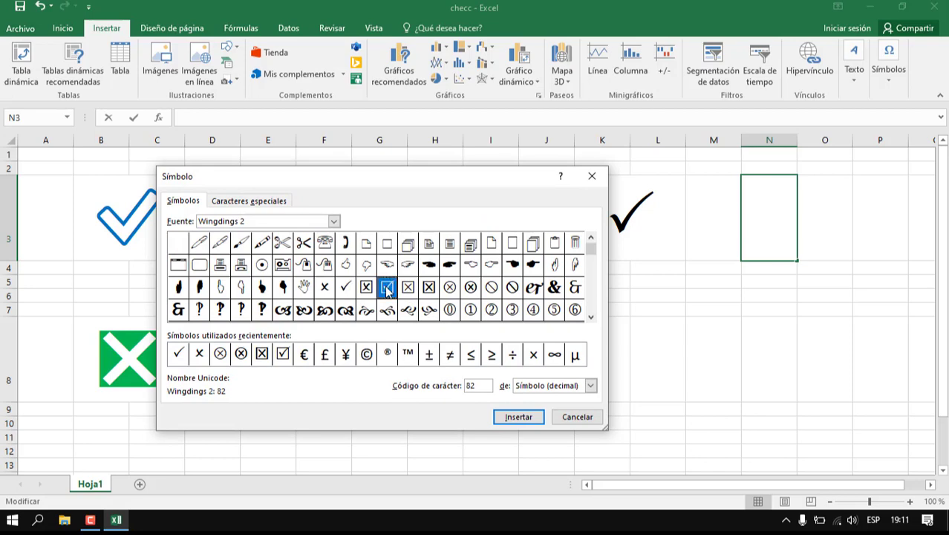
pyautogui.click(494, 419)
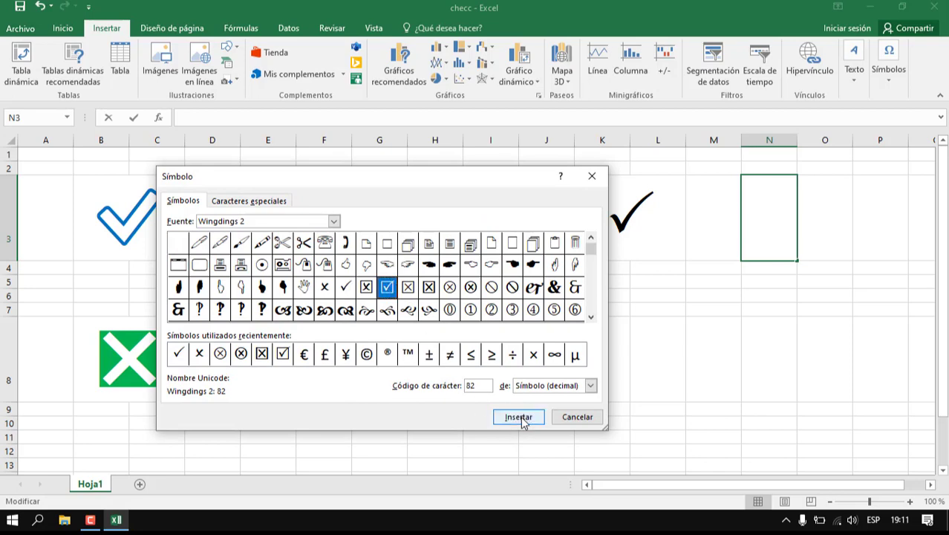
pyautogui.click(578, 416)
pyautogui.moveTo(768, 233); pyautogui.dragTo(721, 234)
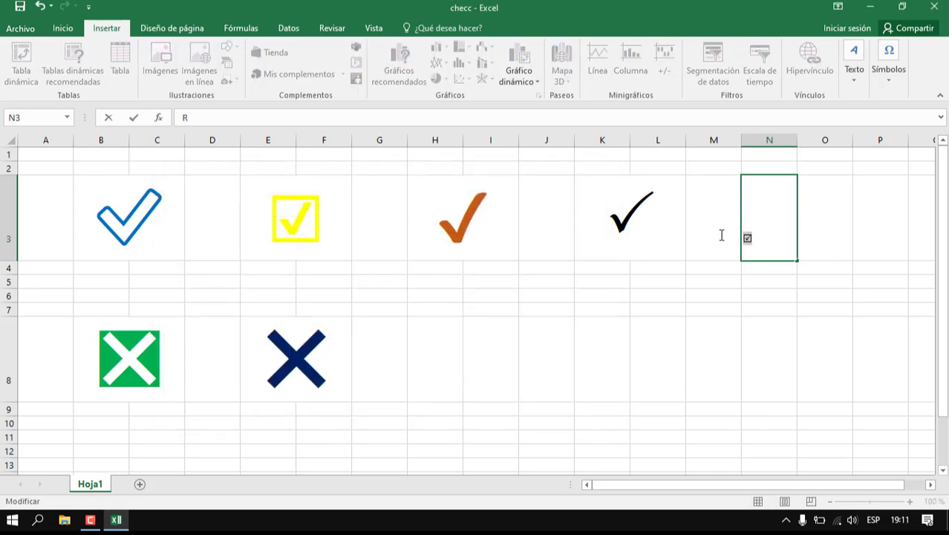
pyautogui.click(61, 29)
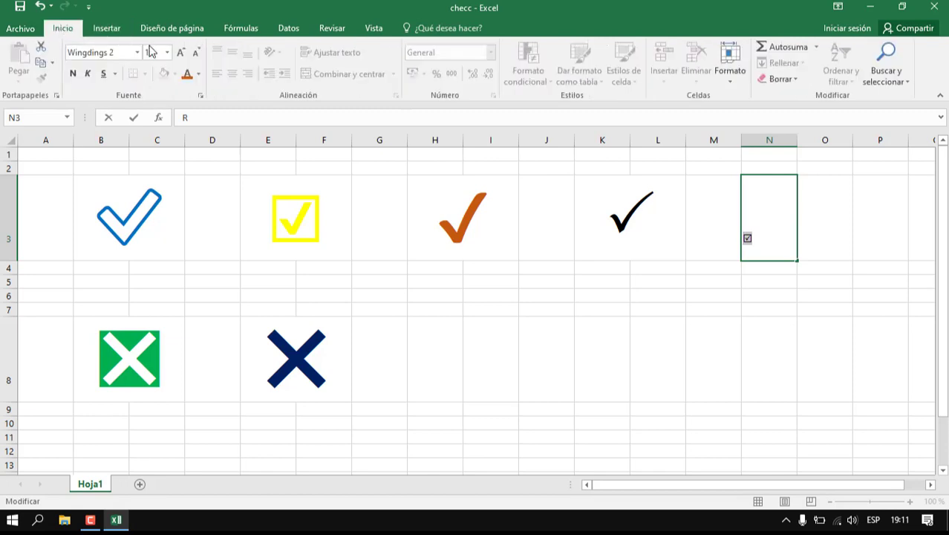
pyautogui.click(183, 59)
pyautogui.click(183, 59)
pyautogui.click(183, 59)
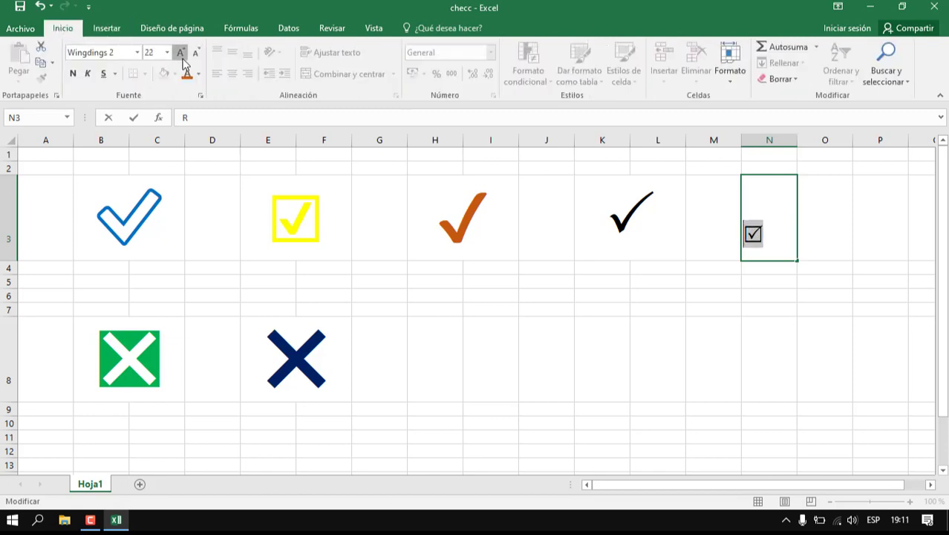
pyautogui.click(182, 58)
pyautogui.click(183, 59)
pyautogui.click(183, 58)
pyautogui.click(183, 59)
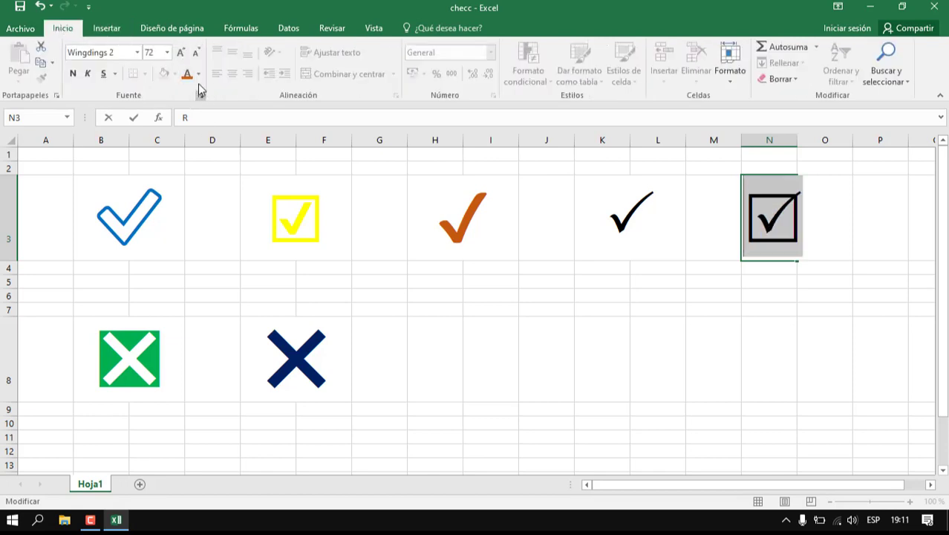
pyautogui.click(199, 78)
pyautogui.click(239, 171)
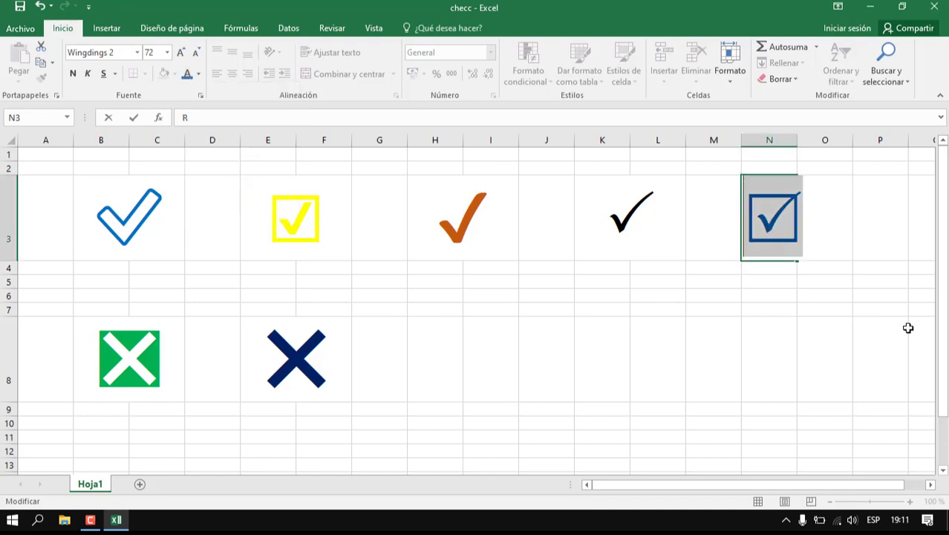
pyautogui.click(452, 355)
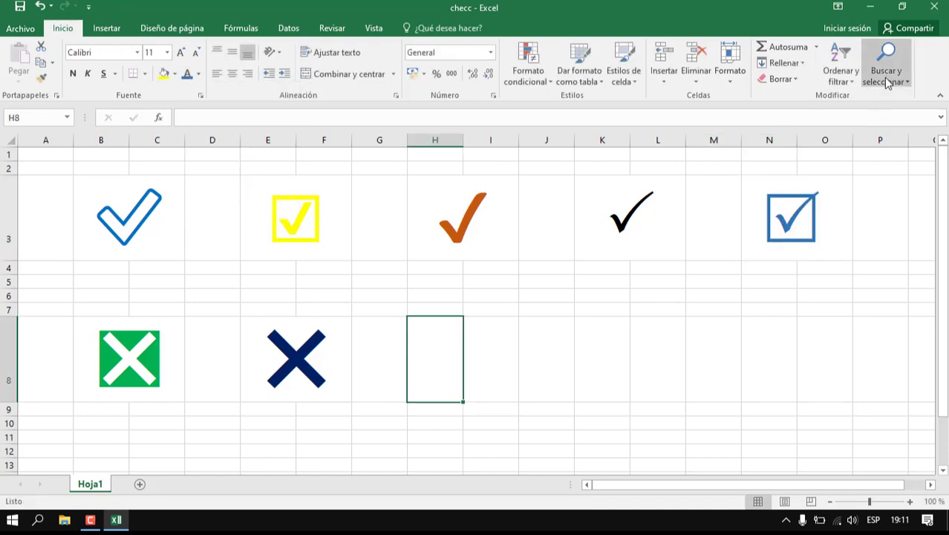
# Insert the Wingdings 2 boxed X (code 81) into H8
pyautogui.click(103, 29)
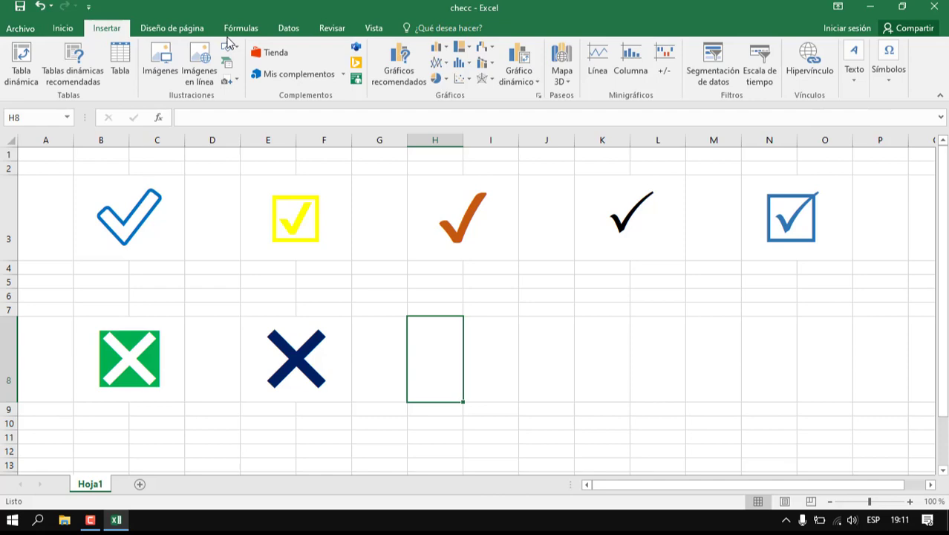
pyautogui.click(889, 63)
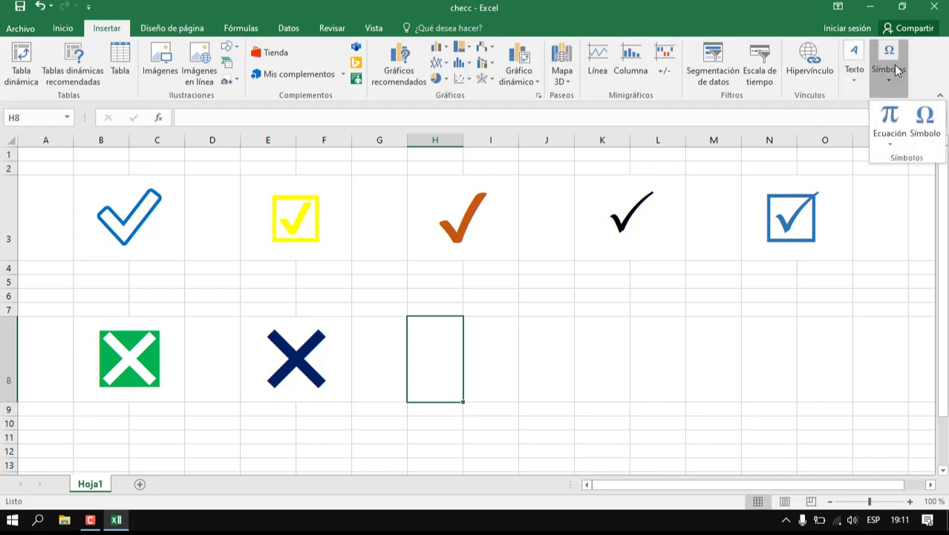
pyautogui.click(925, 120)
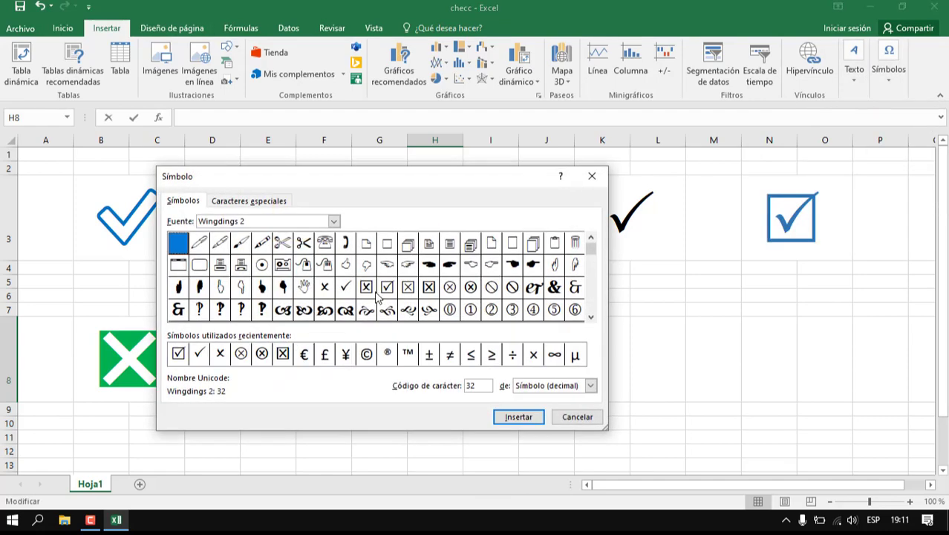
pyautogui.click(367, 290)
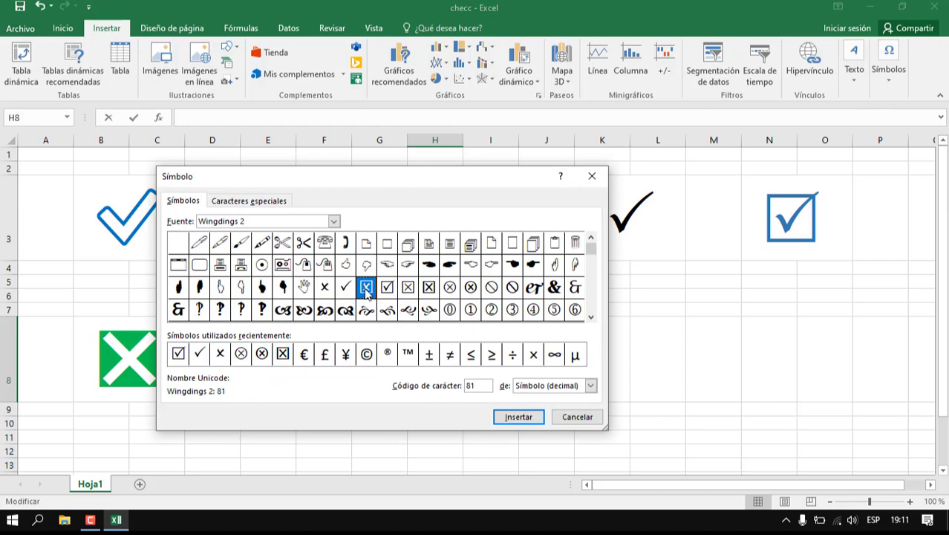
pyautogui.click(517, 418)
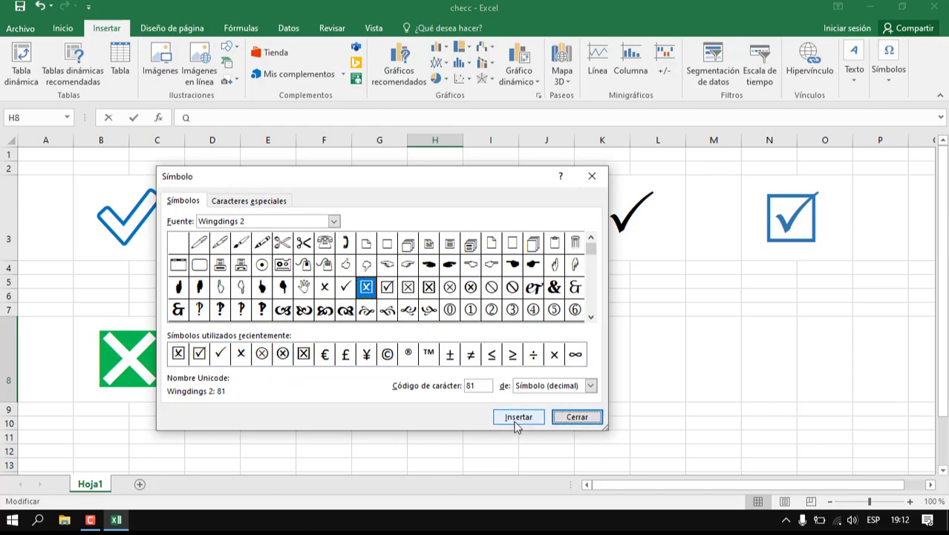
pyautogui.click(576, 416)
# Enlarge the boxed X in H8 to 72 pt
pyautogui.moveTo(432, 380); pyautogui.dragTo(404, 380)
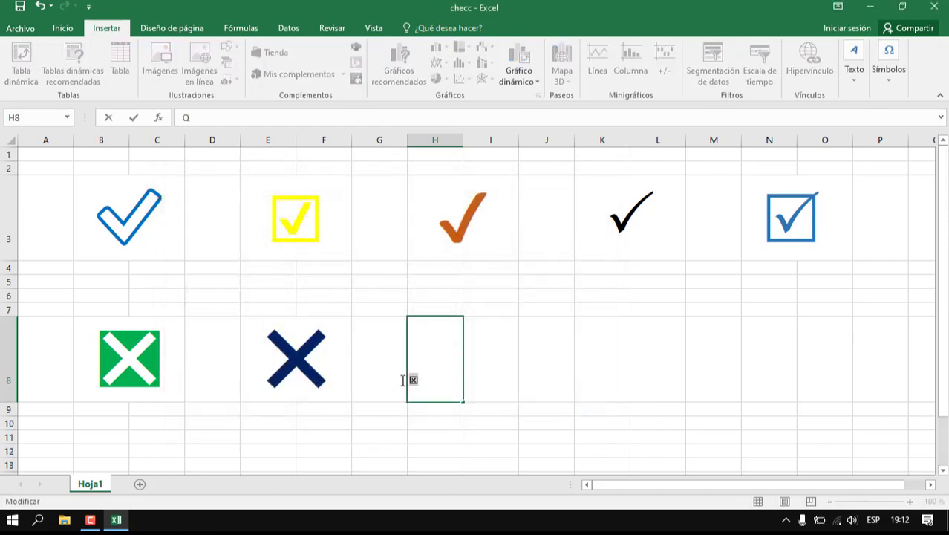
pyautogui.click(76, 28)
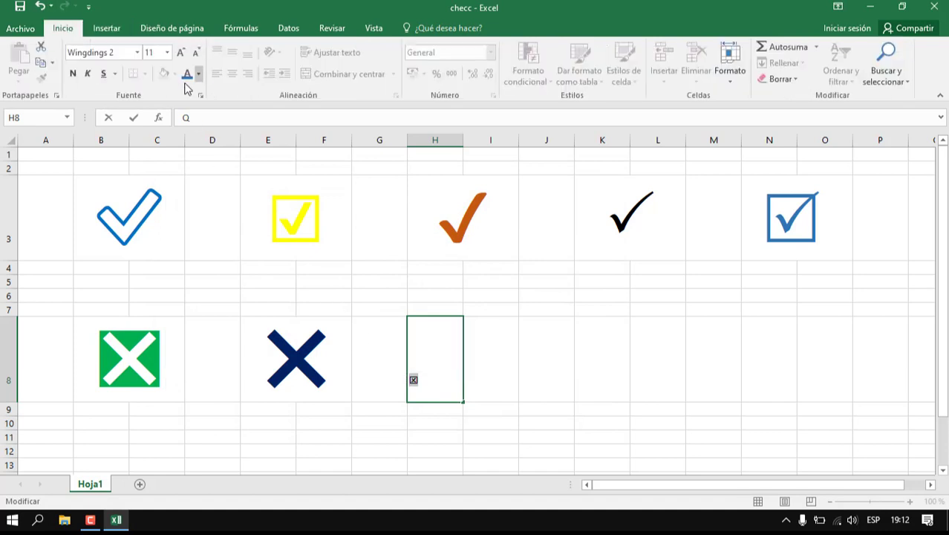
pyautogui.click(181, 52)
pyautogui.click(181, 52)
pyautogui.click(181, 52)
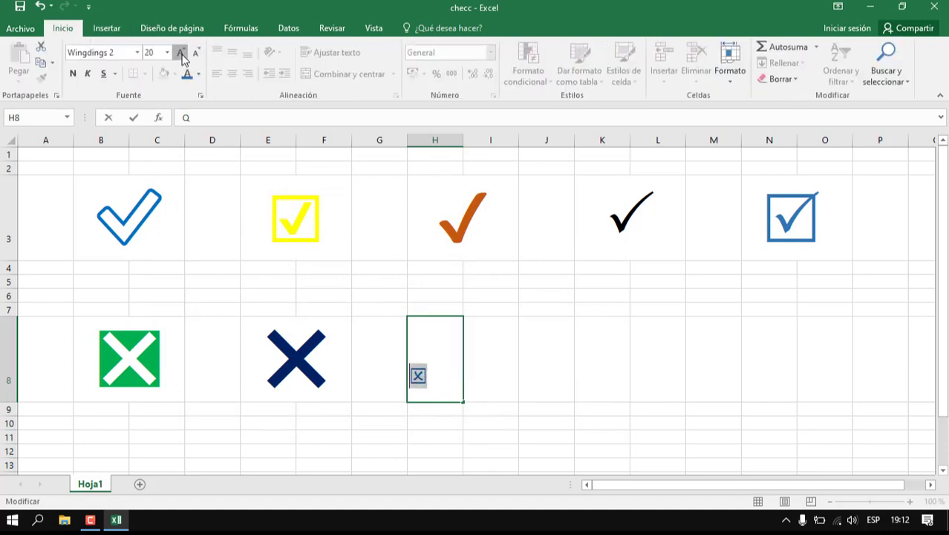
pyautogui.click(180, 52)
pyautogui.click(181, 52)
pyautogui.click(180, 52)
pyautogui.click(180, 52)
pyautogui.click(181, 52)
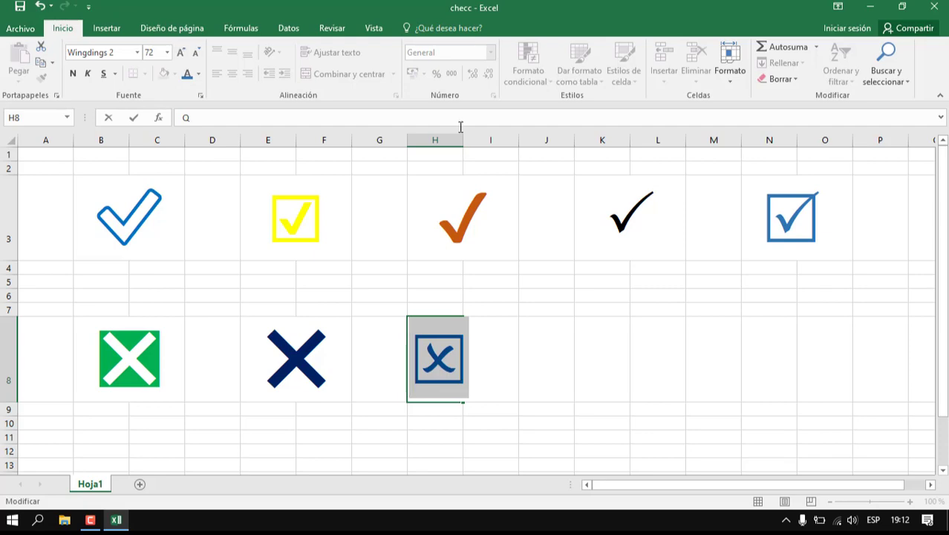
pyautogui.click(609, 365)
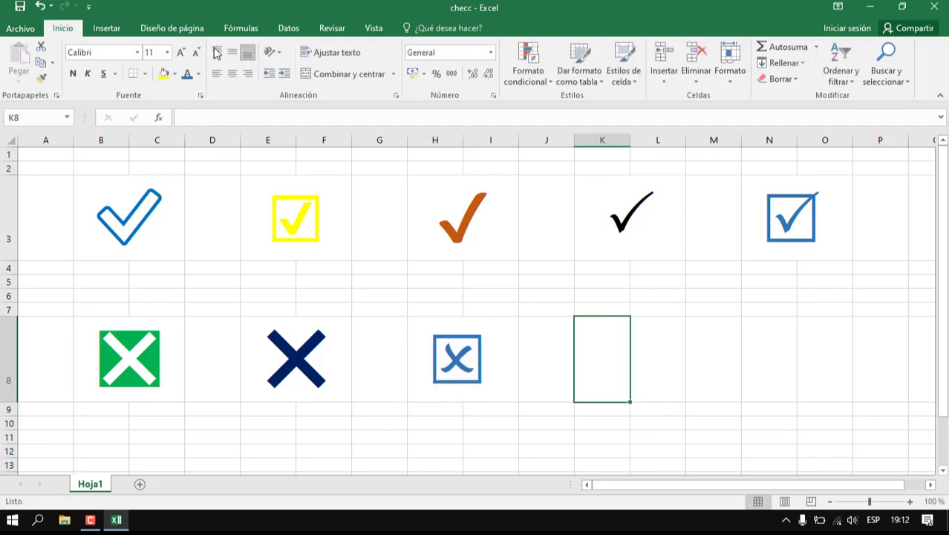
# Insert the Wingdings 2 circled X (code 85) into K8
pyautogui.click(109, 29)
pyautogui.click(884, 60)
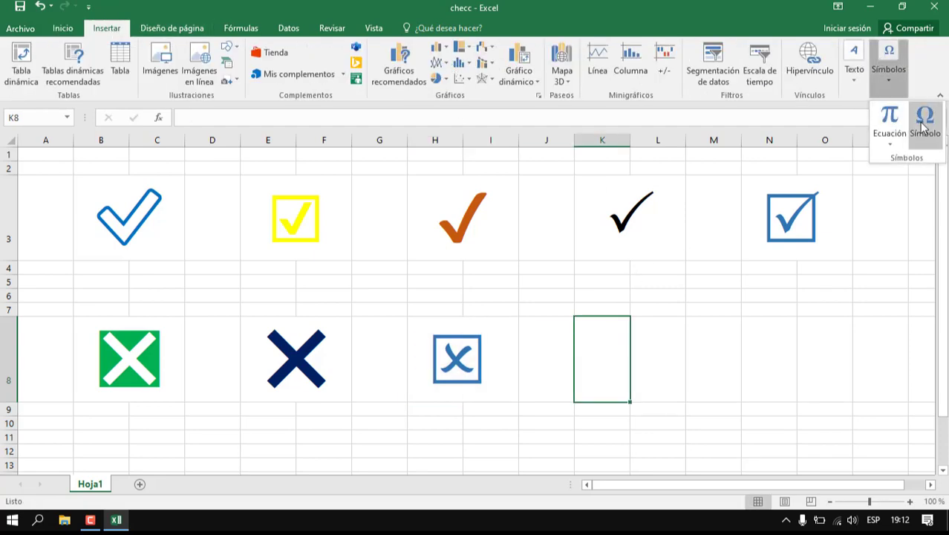
pyautogui.click(924, 104)
pyautogui.click(450, 288)
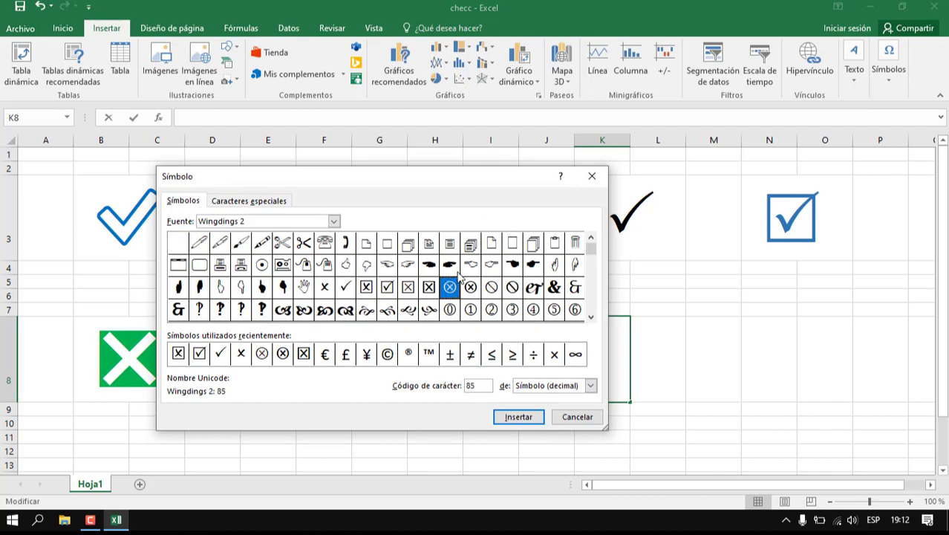
pyautogui.click(505, 418)
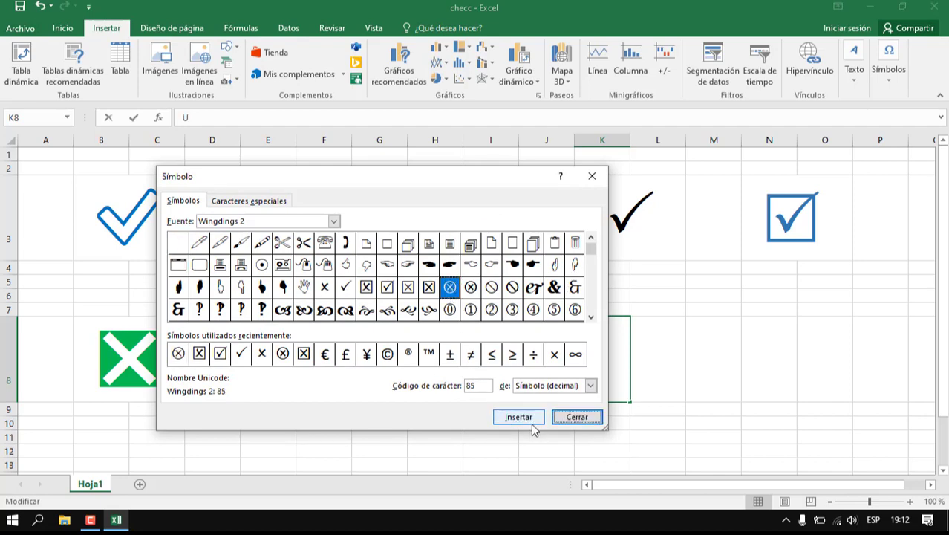
pyautogui.click(577, 416)
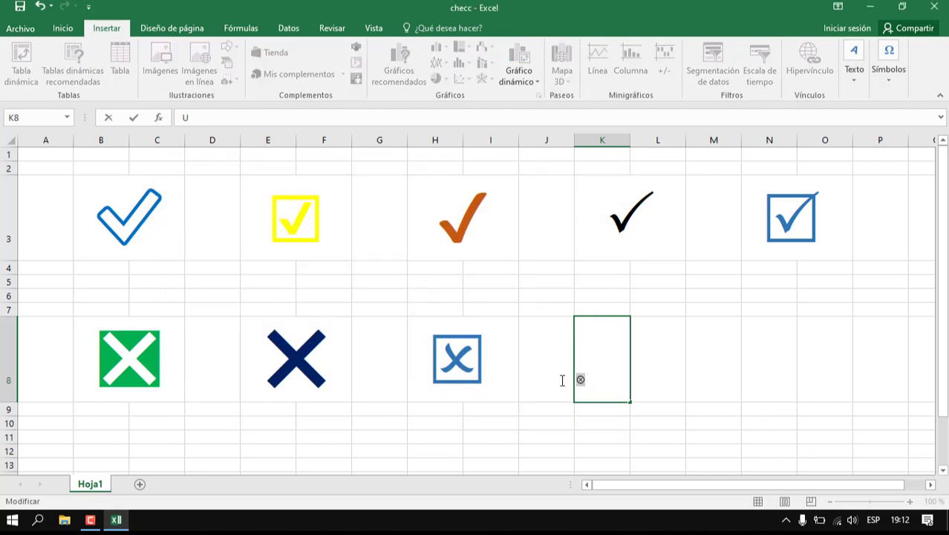
# Enlarge the circled X in K8 to 72 pt and colour it dark orange
pyautogui.click(63, 30)
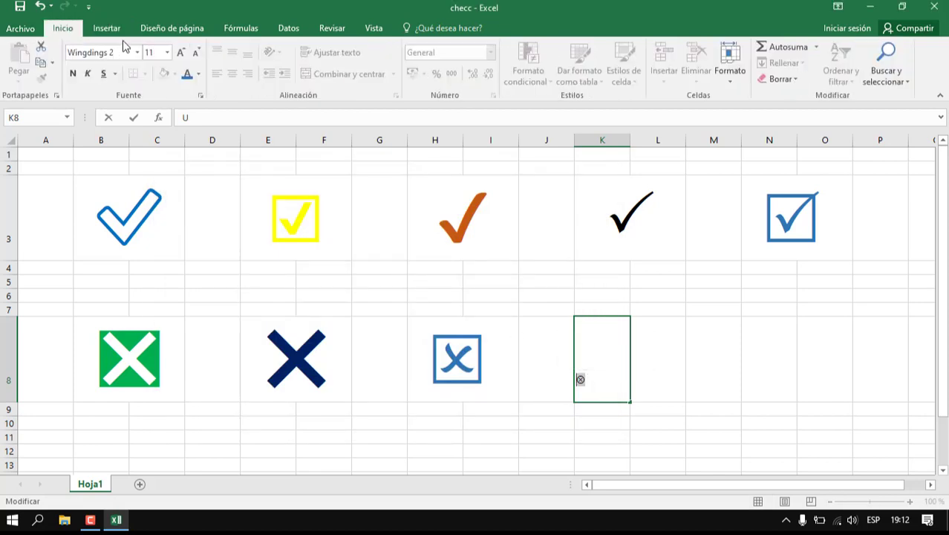
pyautogui.click(180, 56)
pyautogui.click(179, 56)
pyautogui.click(179, 56)
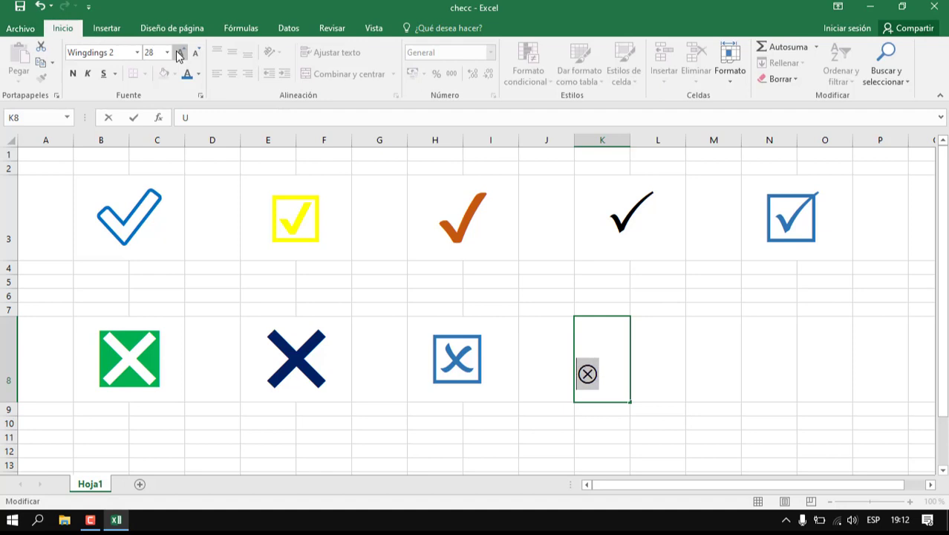
pyautogui.click(179, 56)
pyautogui.click(179, 56)
pyautogui.click(179, 56)
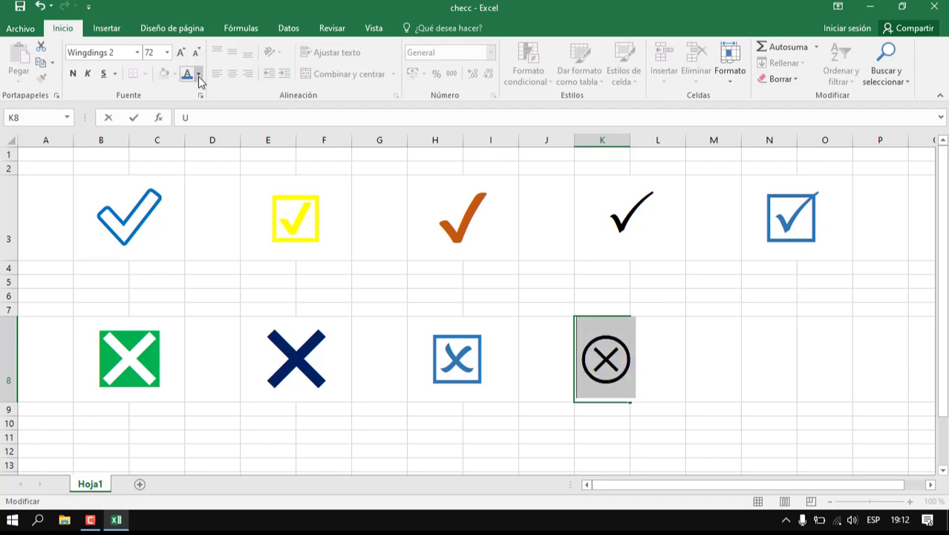
pyautogui.click(198, 74)
pyautogui.click(248, 167)
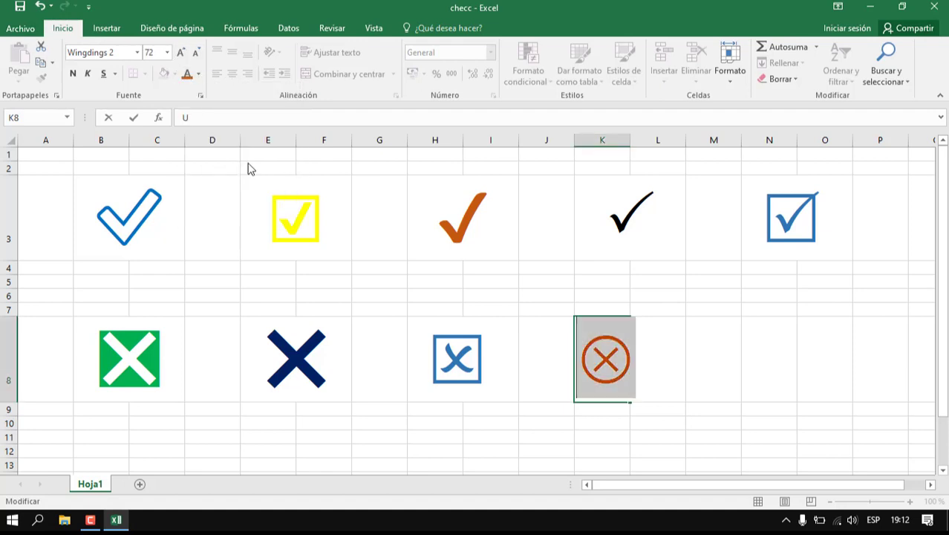
pyautogui.click(753, 365)
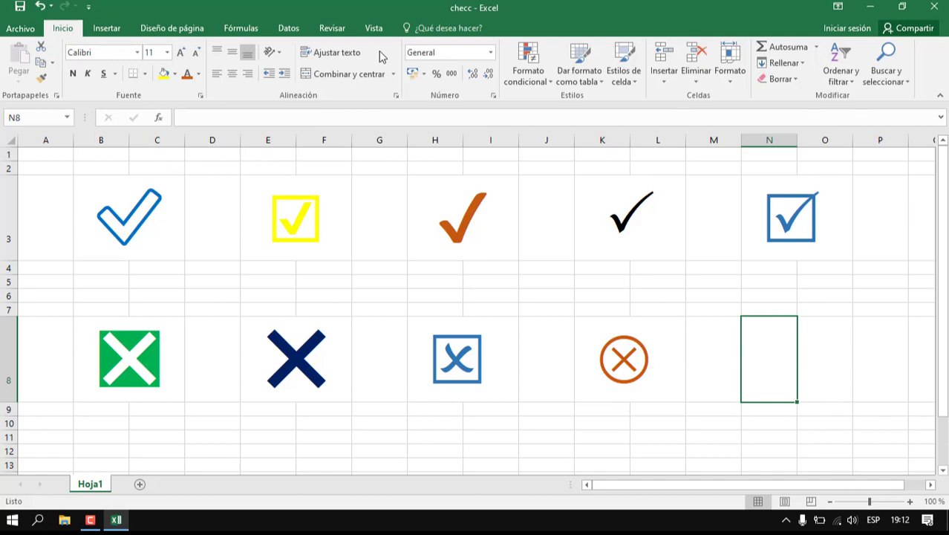
# Insert the Wingdings 2 × symbol (code 79) into N8
pyautogui.click(109, 30)
pyautogui.click(889, 67)
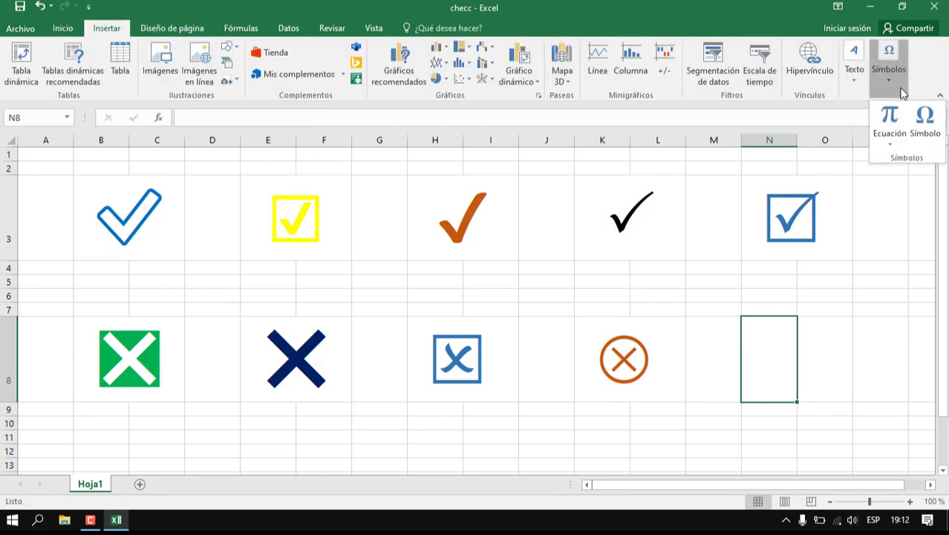
pyautogui.click(924, 125)
pyautogui.click(325, 287)
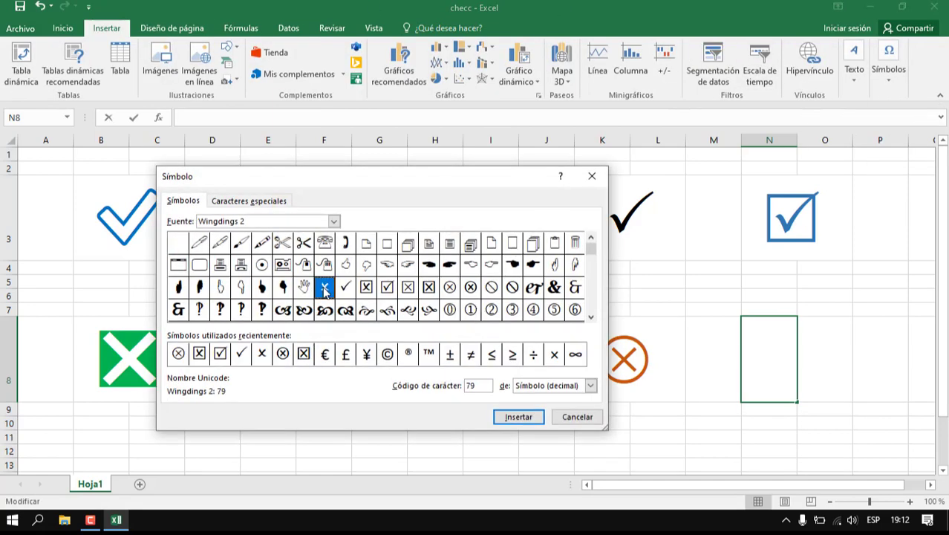
pyautogui.click(519, 416)
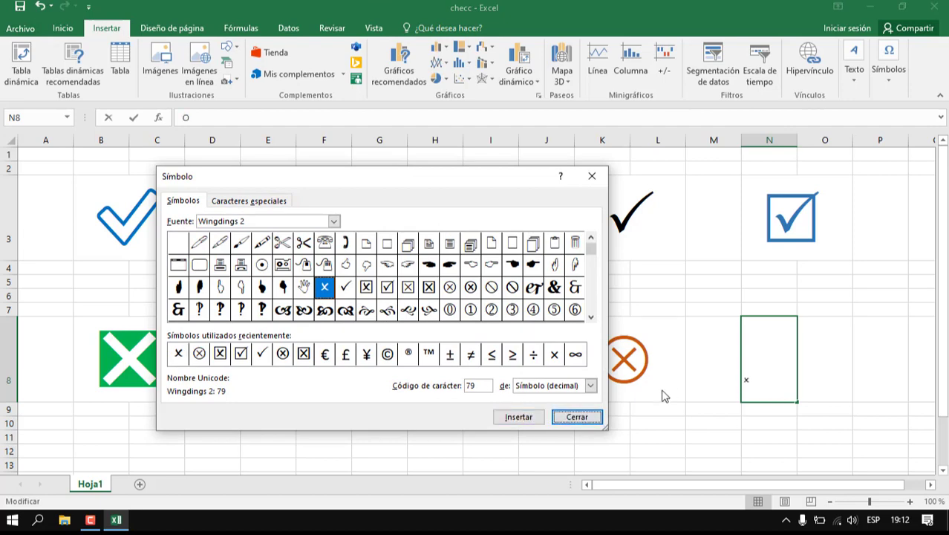
pyautogui.click(576, 417)
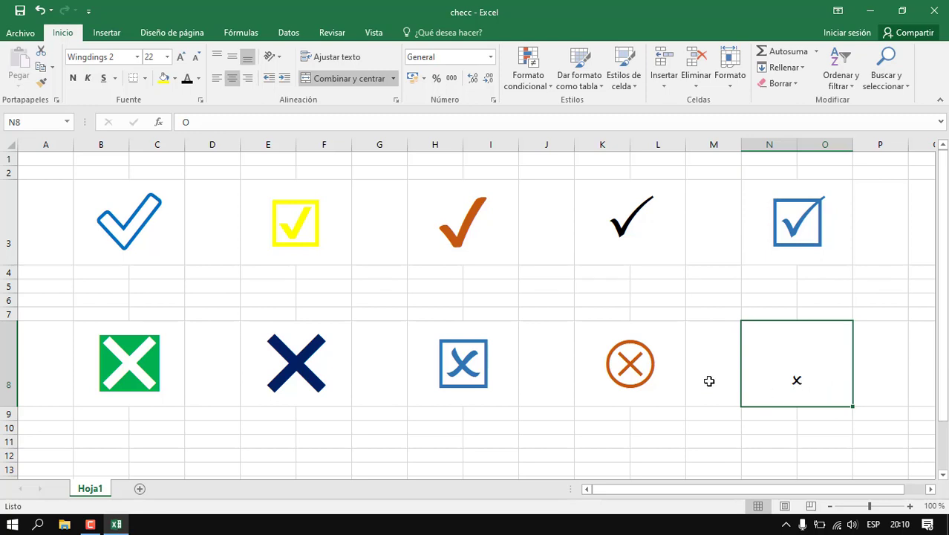
# Enlarge the × in N8 to 72 pt and colour it light blue
pyautogui.click(180, 57)
pyautogui.click(181, 57)
pyautogui.click(181, 57)
pyautogui.click(180, 57)
pyautogui.click(181, 57)
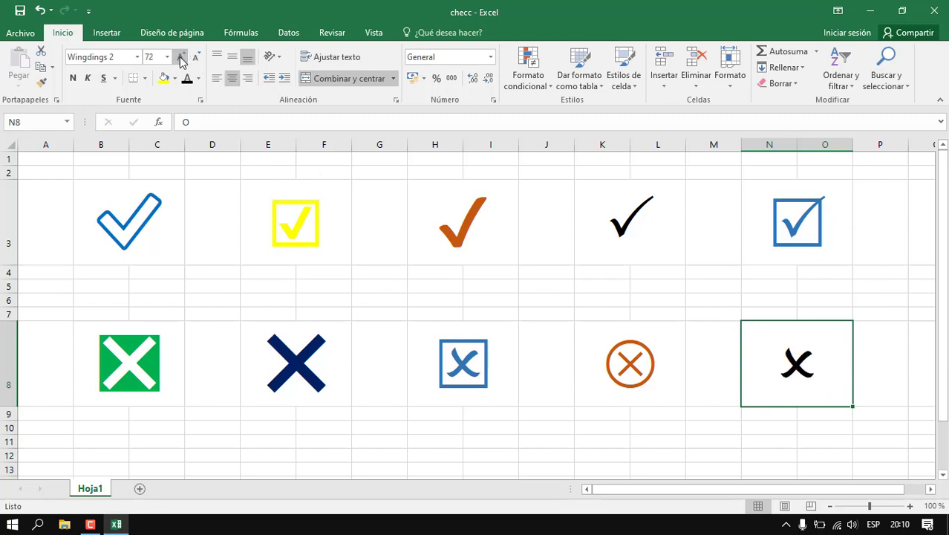
pyautogui.click(199, 78)
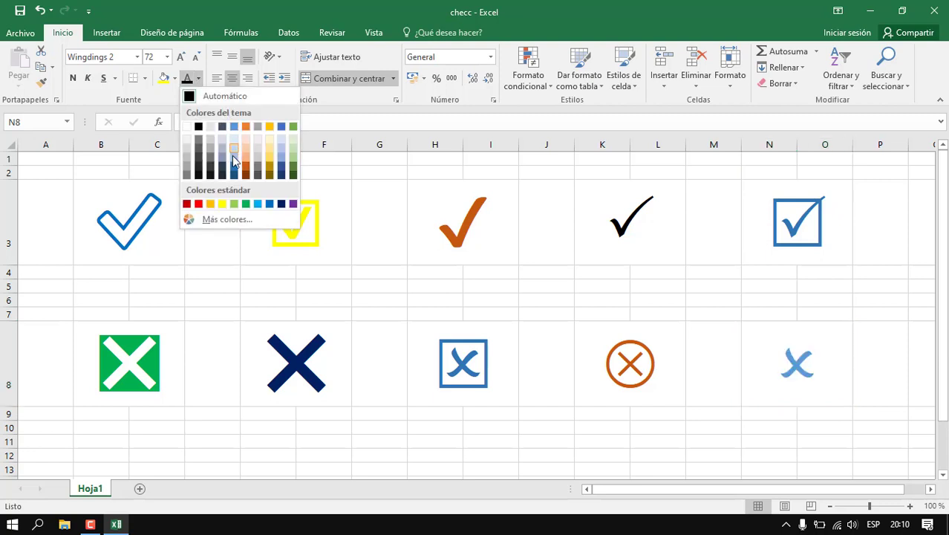
pyautogui.click(270, 205)
pyautogui.click(658, 441)
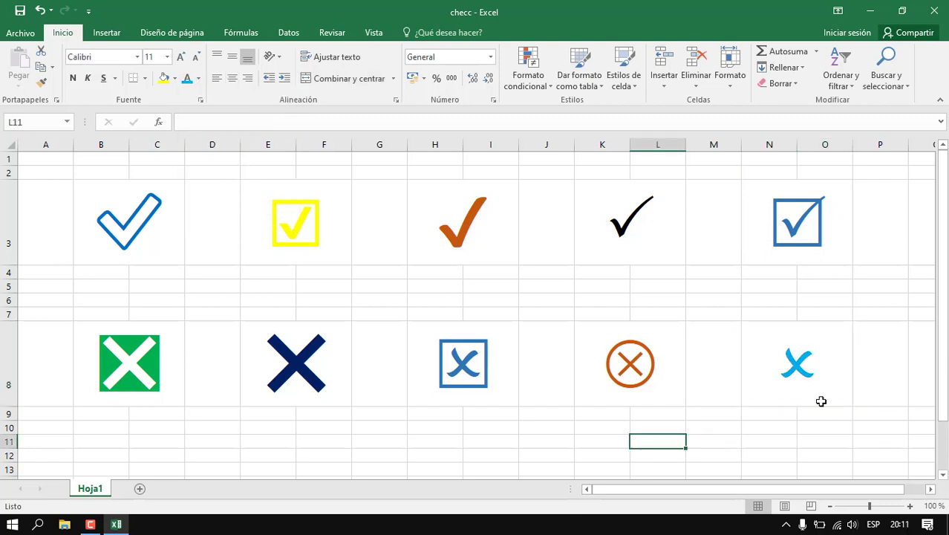
pyautogui.click(125, 221)
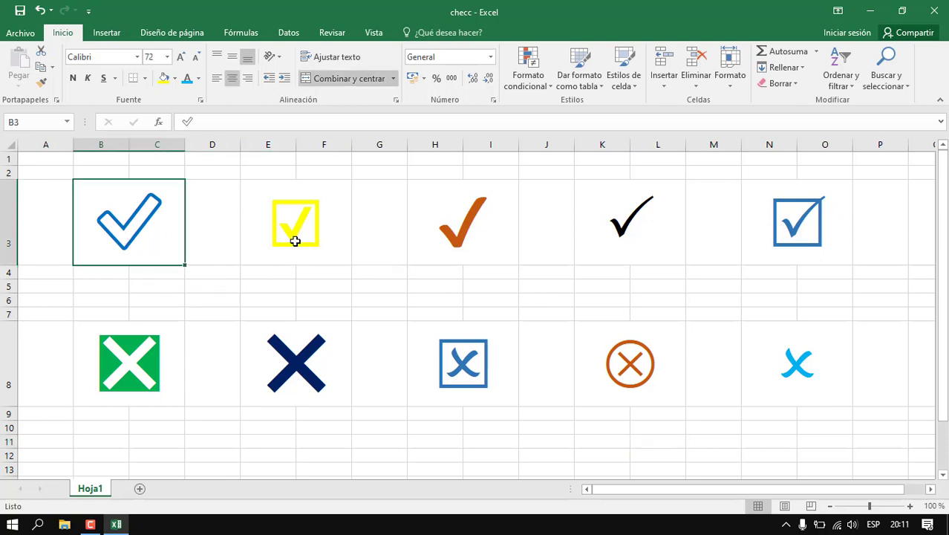
pyautogui.click(127, 367)
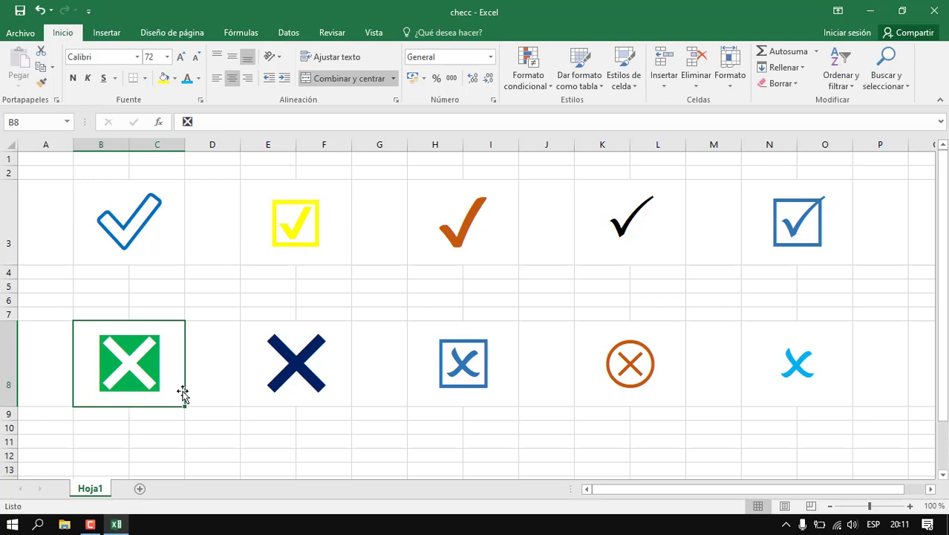